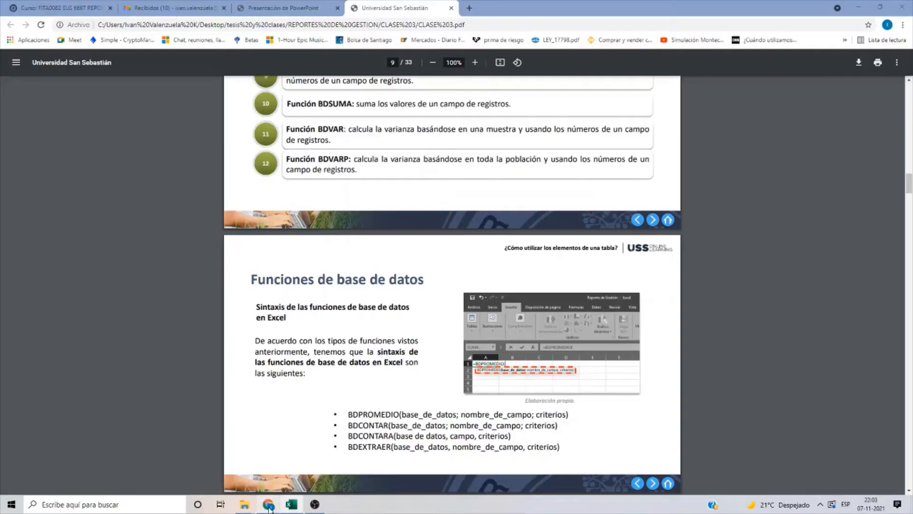
Read the descriptions of the BDPROMEDIO, BDCONTAR, BDCONTARA and BDEXTRAER functions on page 6 of the class PDF
scroll(318, 378, "up", 10)
scroll(412, 369, "up", 5)
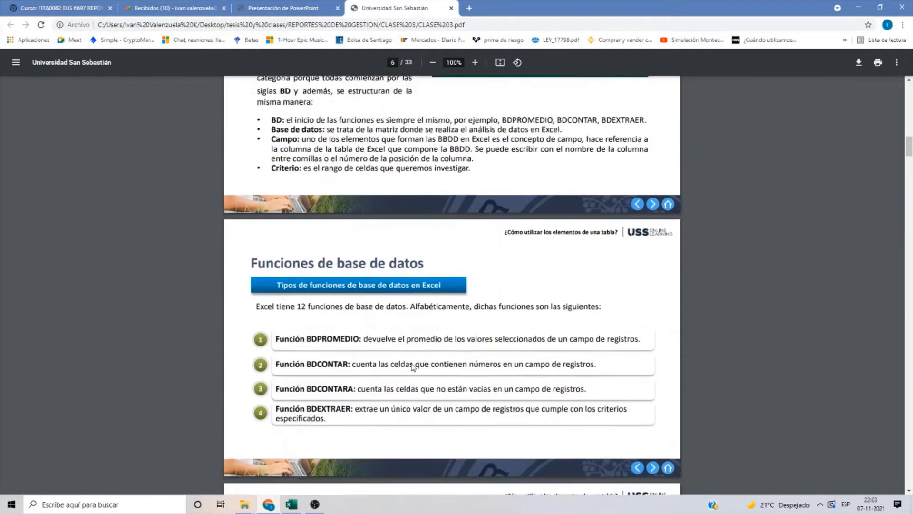
scroll(369, 336, "down", 5)
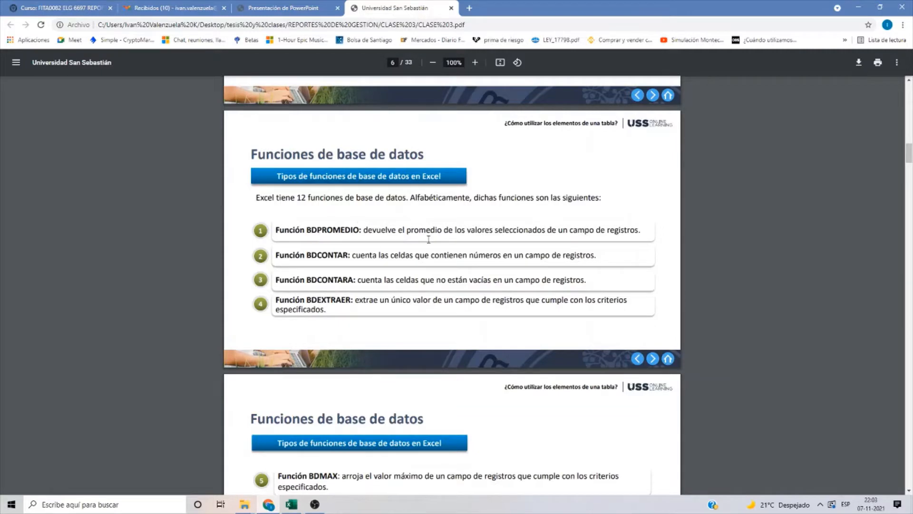
left_click_drag(429, 239, 601, 232)
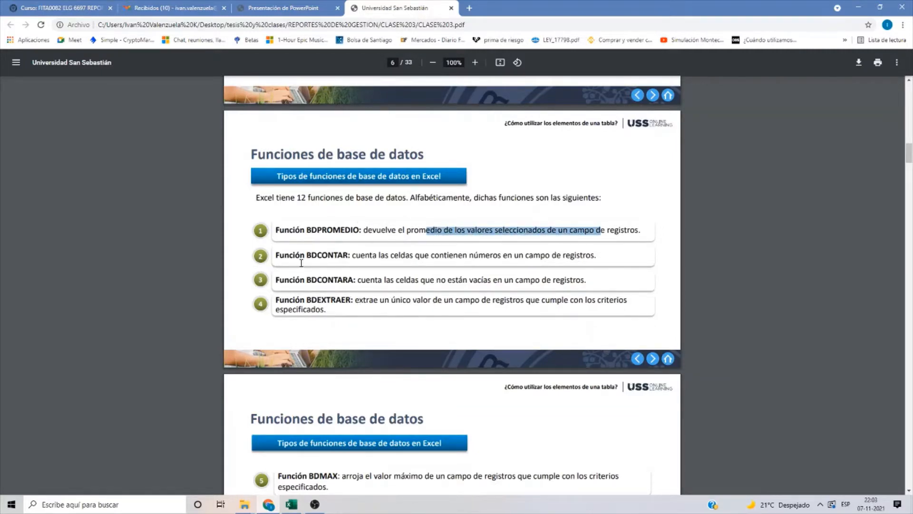
left_click_drag(310, 255, 595, 255)
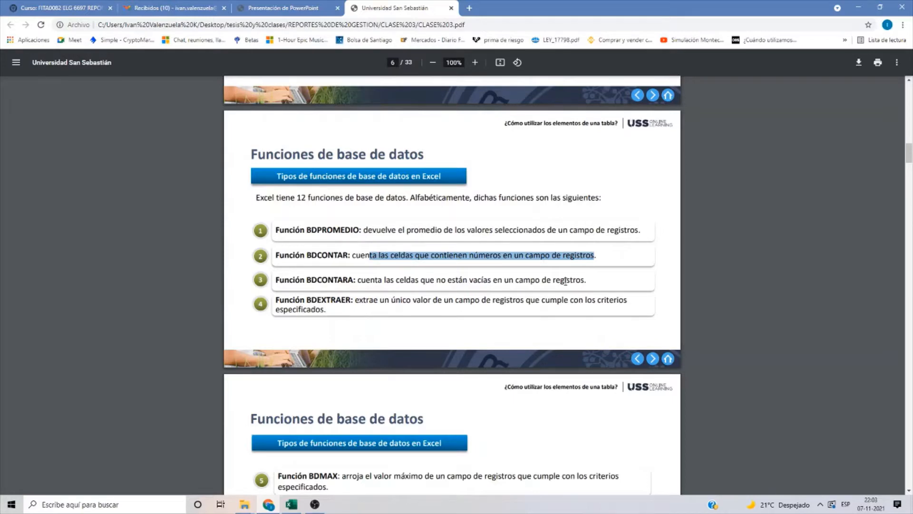
left_click(387, 269)
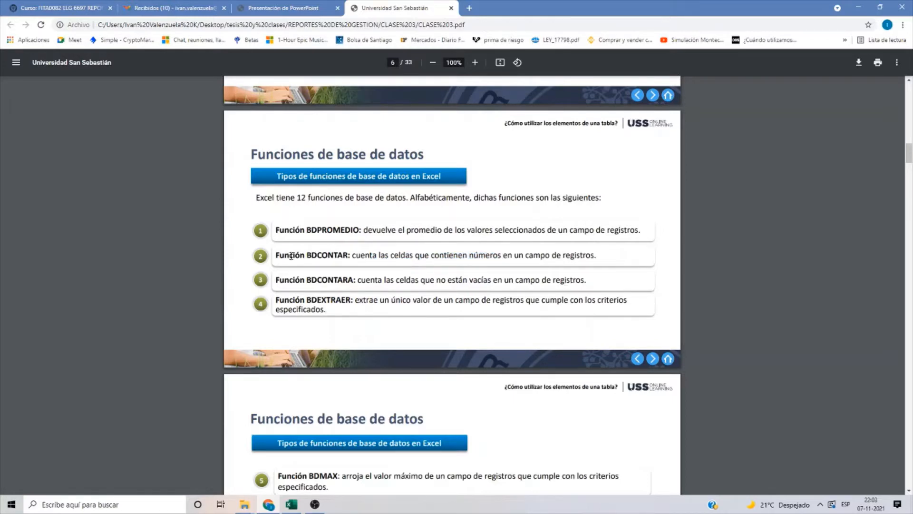
left_click_drag(307, 255, 349, 257)
left_click(320, 285)
left_click_drag(316, 280, 363, 281)
left_click_drag(431, 281, 594, 286)
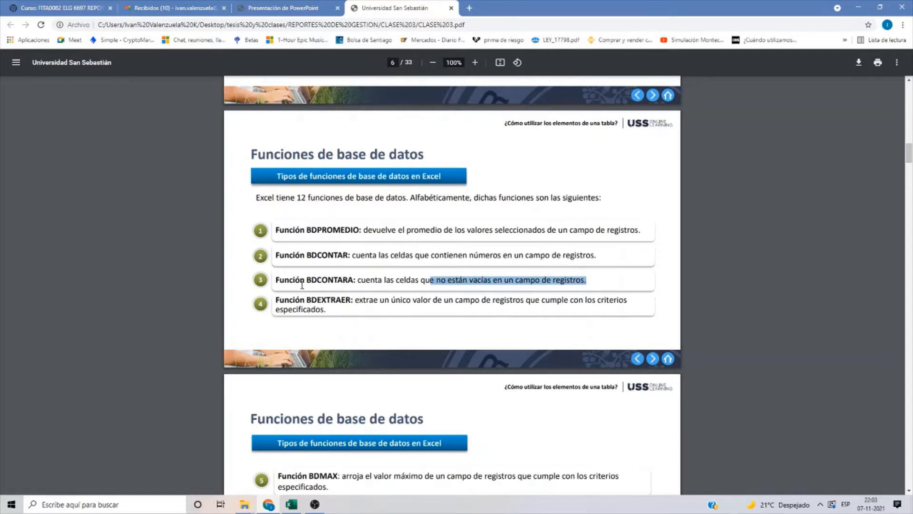
left_click_drag(306, 281, 354, 282)
left_click(470, 280)
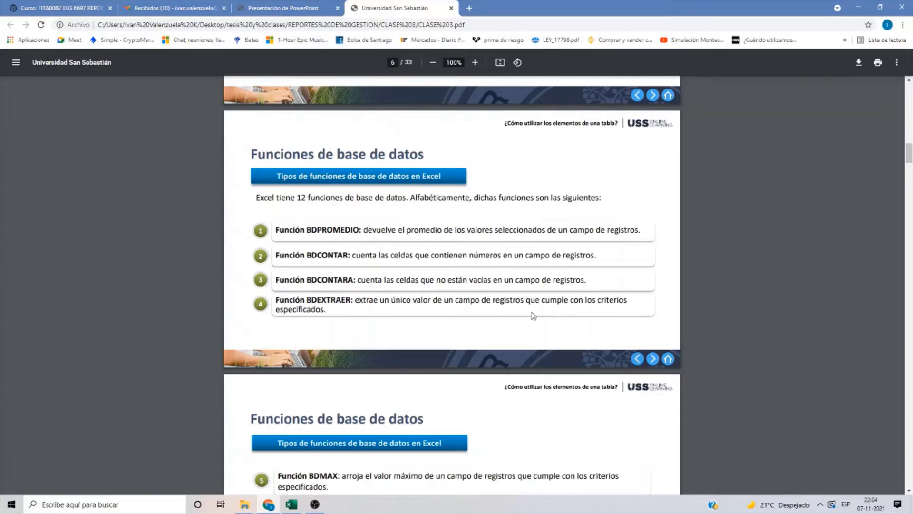
left_click_drag(305, 300, 347, 297)
left_click_drag(423, 301, 614, 303)
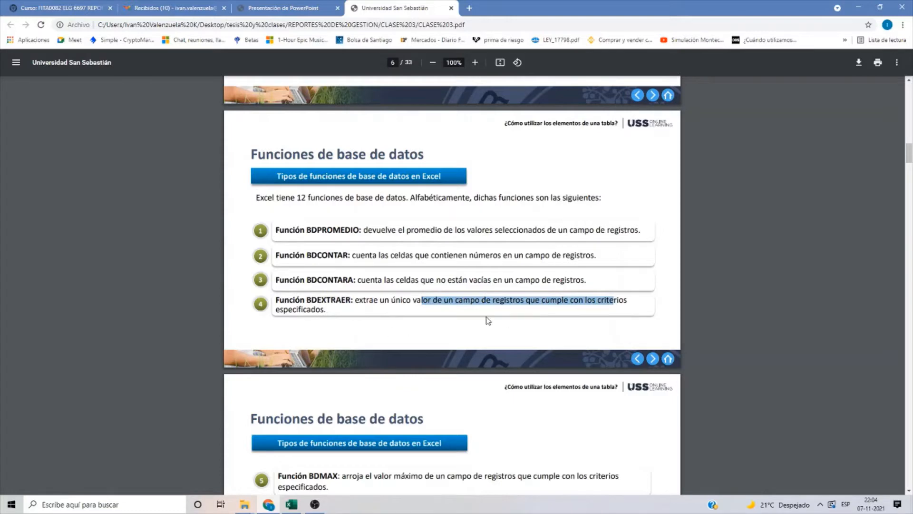
Review the BDMAX, BDMIN, BDPRODUCTO and BDDESVEST function descriptions on page 7 of the PDF
scroll(499, 319, "down", 2)
scroll(499, 318, "down", 5)
scroll(490, 311, "up", 2)
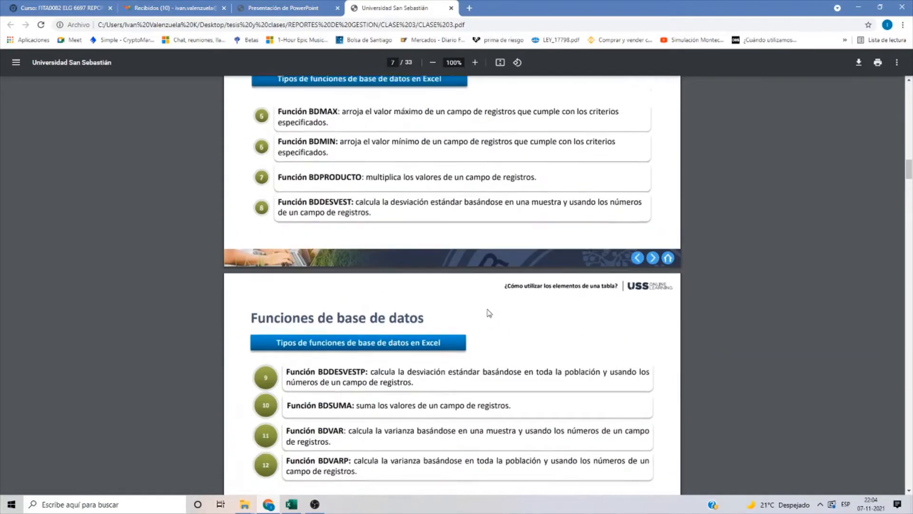
left_click_drag(310, 189, 339, 190)
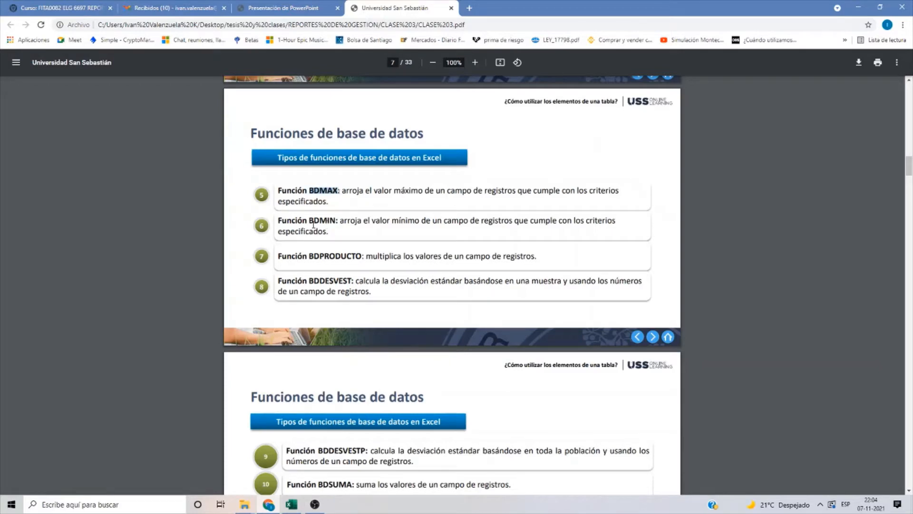
left_click_drag(313, 222, 336, 222)
left_click_drag(309, 256, 540, 255)
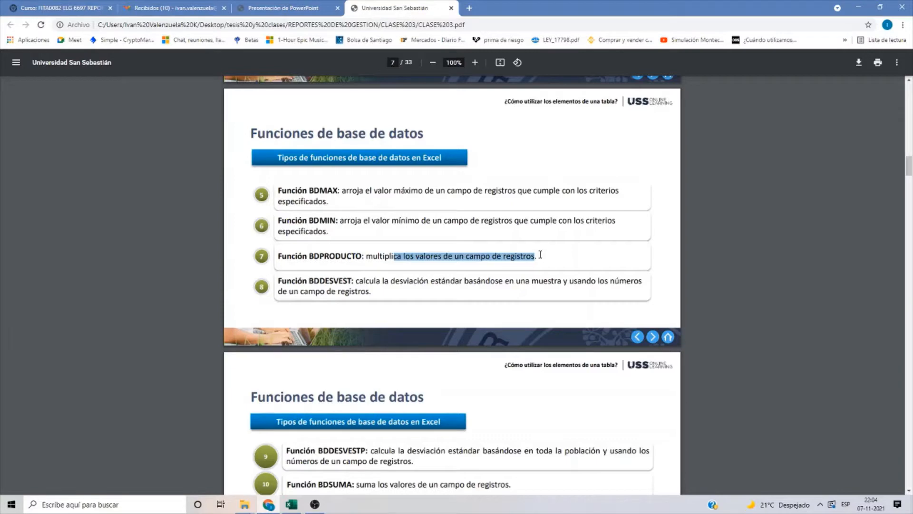
left_click(303, 257)
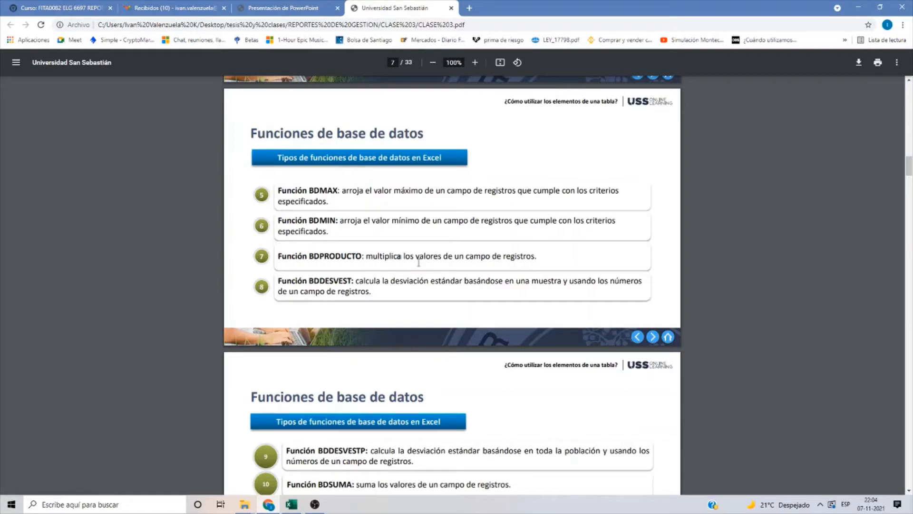
left_click_drag(309, 282, 351, 282)
Examine the BDDESVESTP, BDSUMA, BDVAR and BDVARP descriptions on page 8 and the function syntax on page 9
scroll(470, 295, "down", 1)
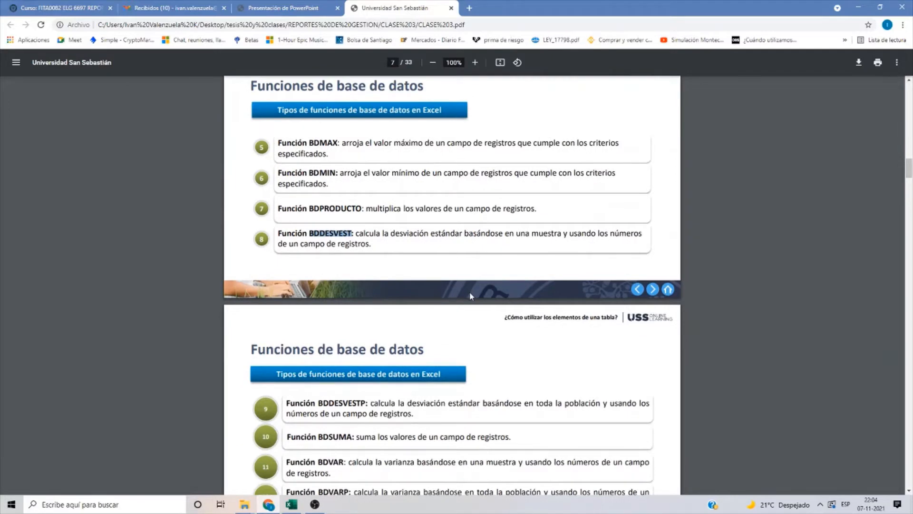
scroll(422, 322, "down", 2)
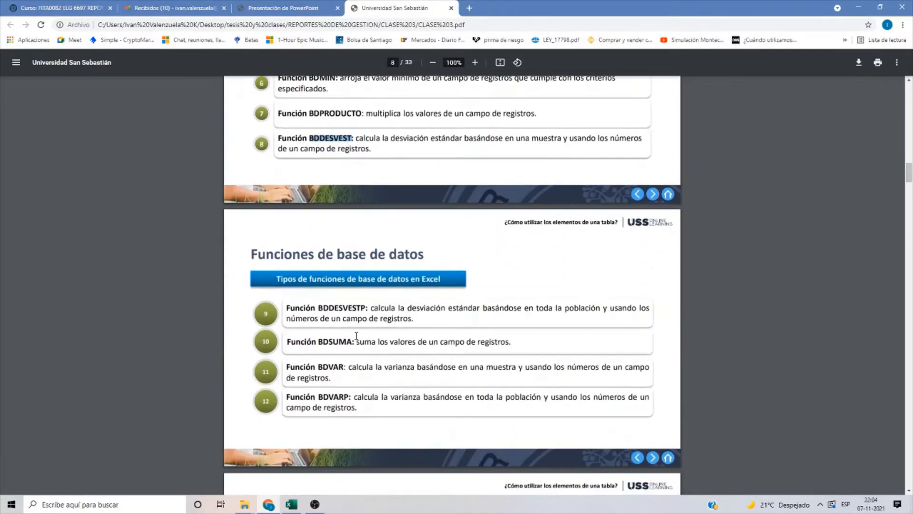
left_click_drag(325, 305, 369, 308)
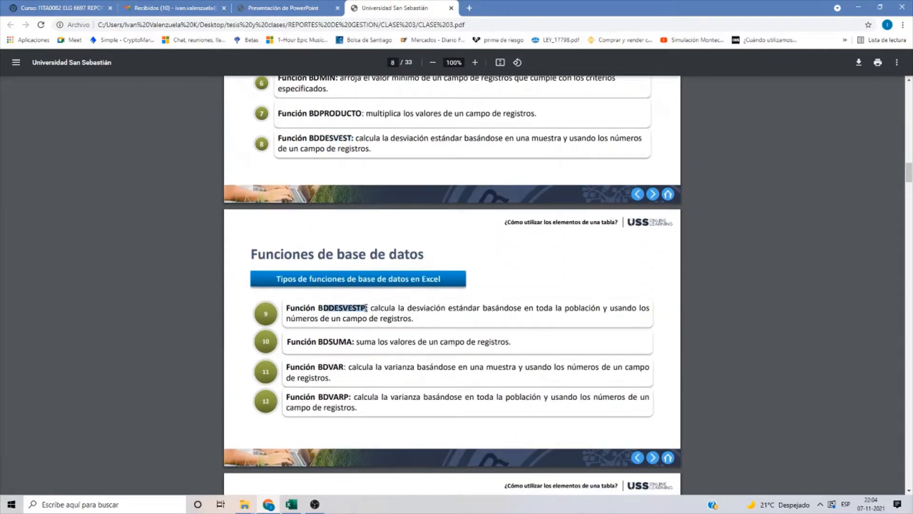
left_click_drag(535, 307, 603, 308)
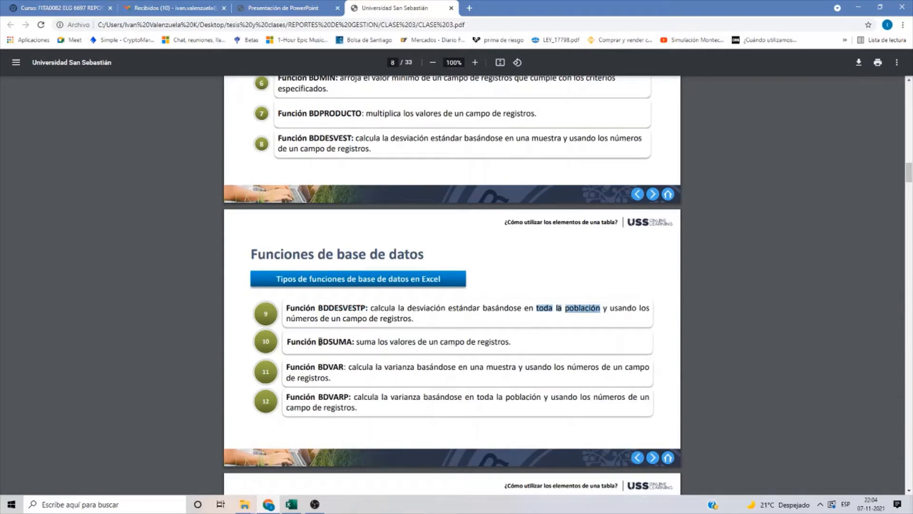
left_click_drag(320, 341, 502, 334)
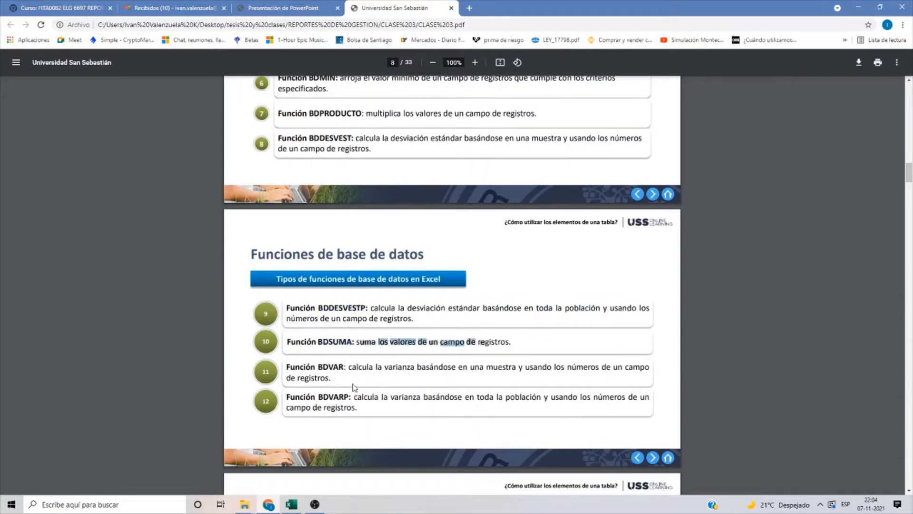
left_click_drag(317, 367, 348, 346)
scroll(354, 368, "down", 1)
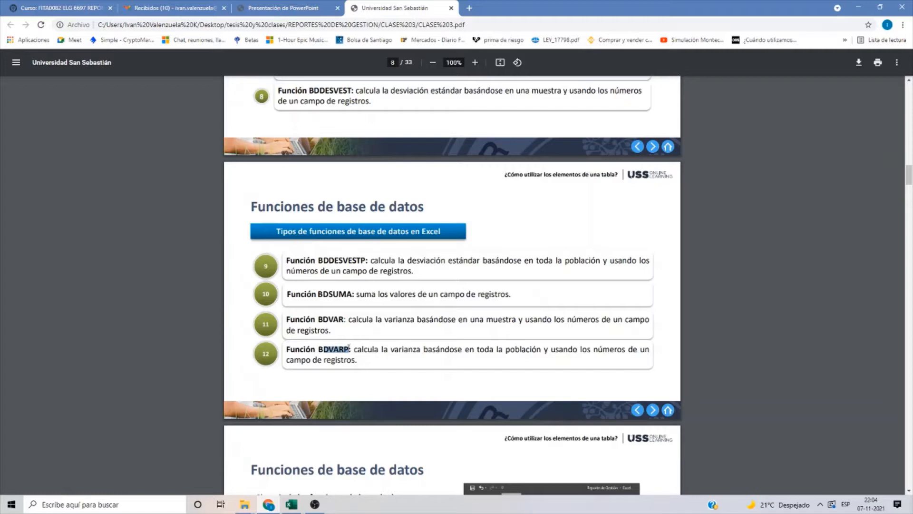
left_click_drag(495, 351, 542, 351)
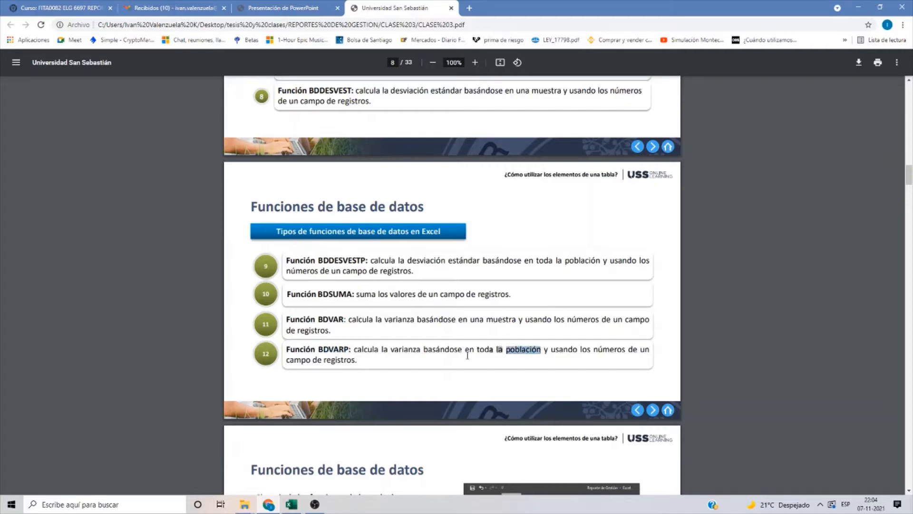
scroll(468, 355, "down", 5)
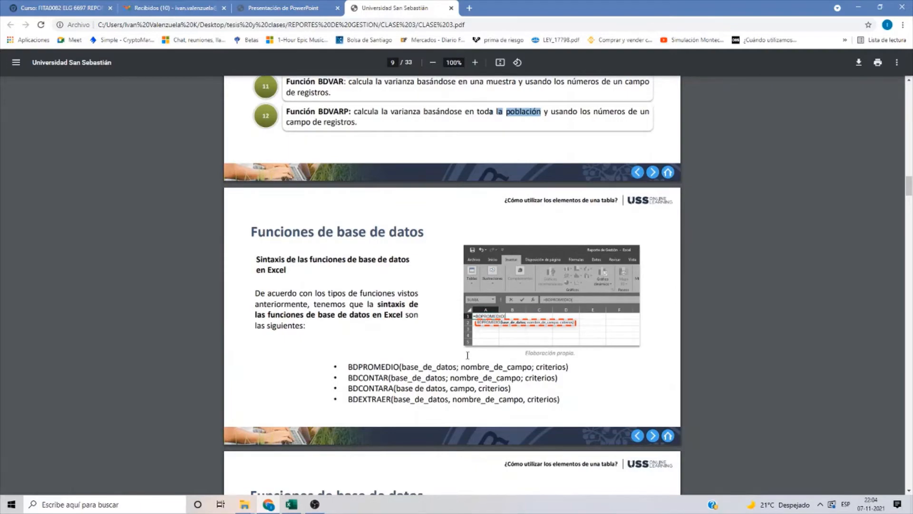
In the Excel workbook, set the font size of the summary table J3:K7 to 18 and widen columns J and K
left_click(291, 504)
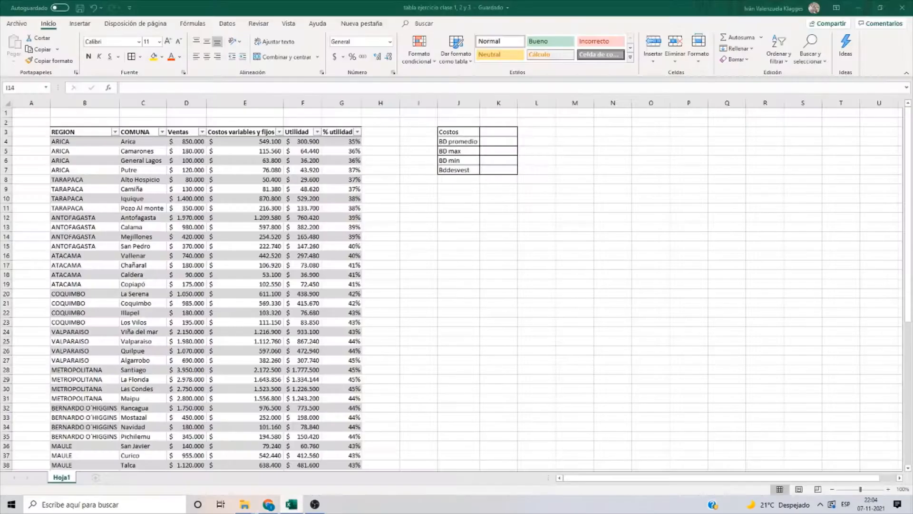
left_click(203, 208)
left_click(498, 183)
left_click(456, 131)
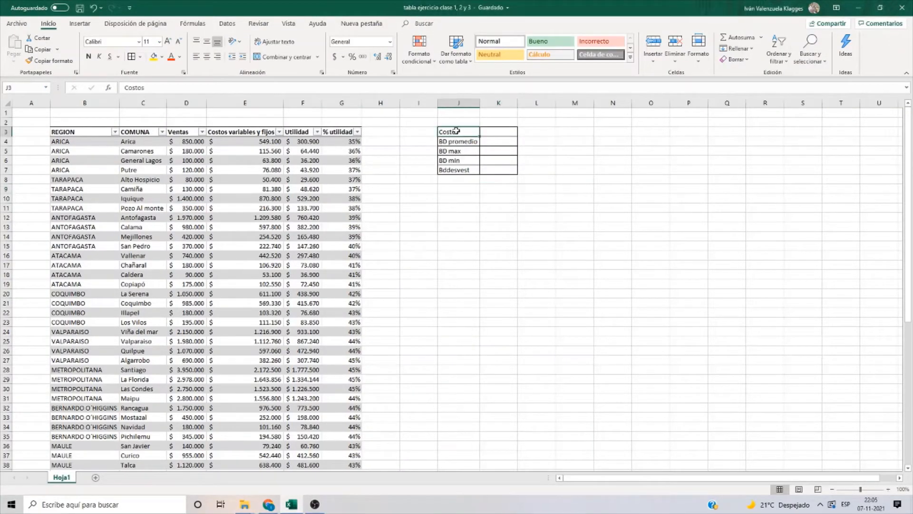
mouse_move(455, 132)
left_mouse_down()
mouse_move(476, 137)
mouse_move(495, 167)
left_mouse_up()
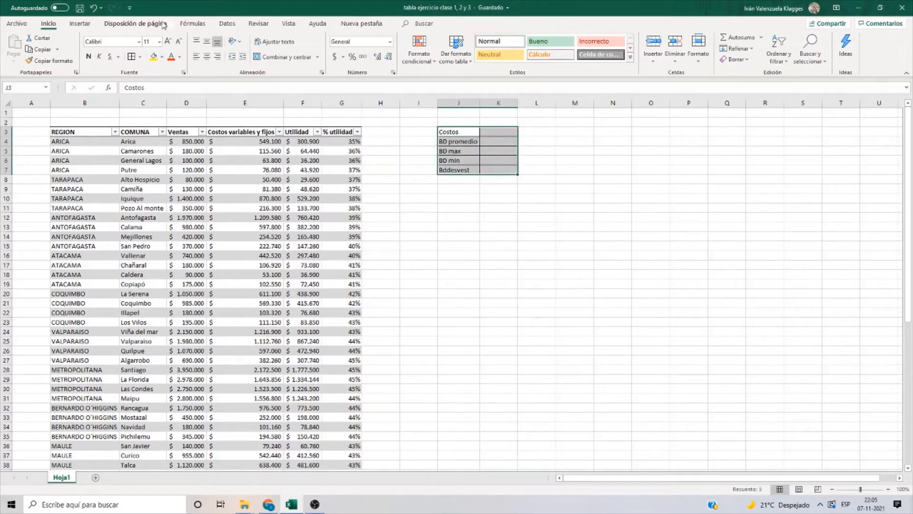
left_click(159, 42)
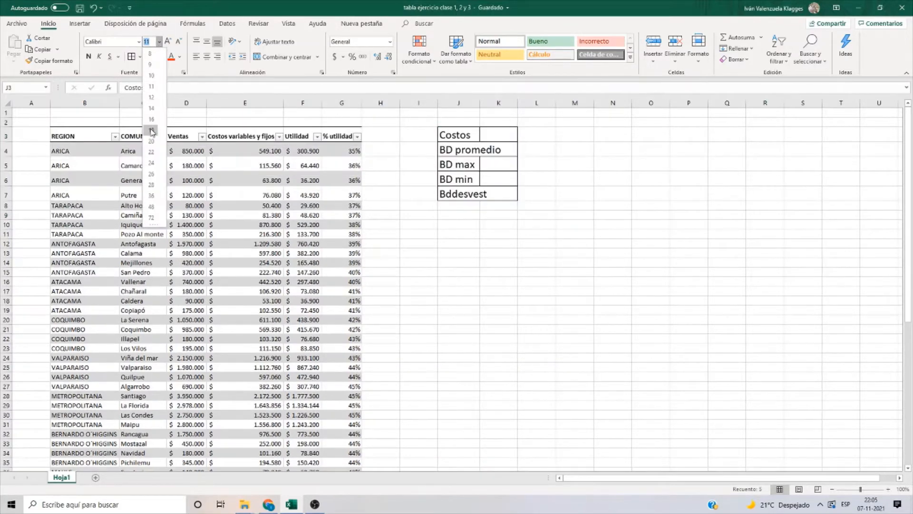
left_click(151, 131)
left_click(489, 138)
left_click_drag(480, 103, 577, 106)
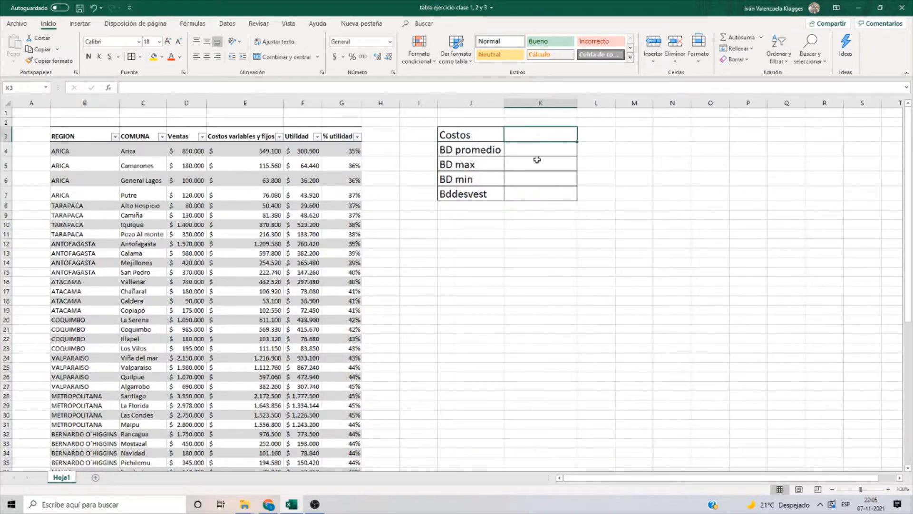
Review the Costos heading, the matching Costos variables y fijos column and the database function labels in J4:J7
left_click(473, 135)
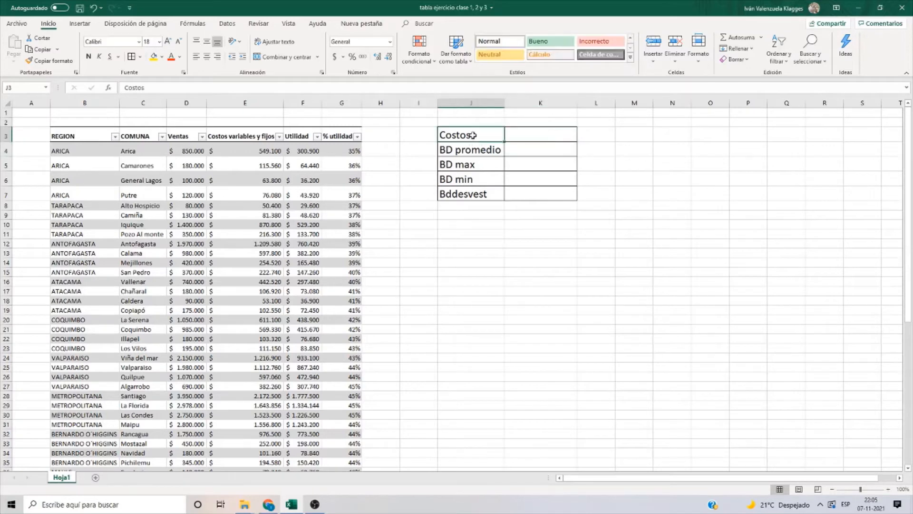
left_click(247, 135)
left_click(463, 322)
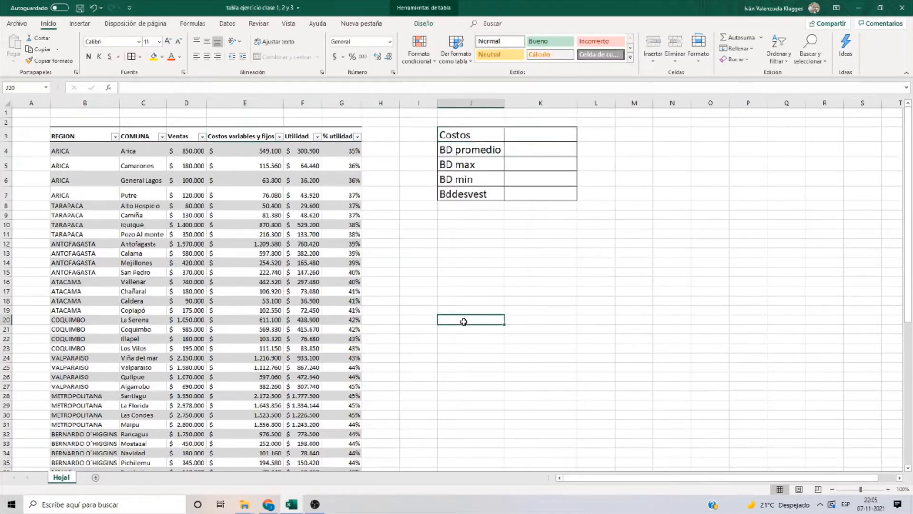
left_click_drag(470, 153, 469, 196)
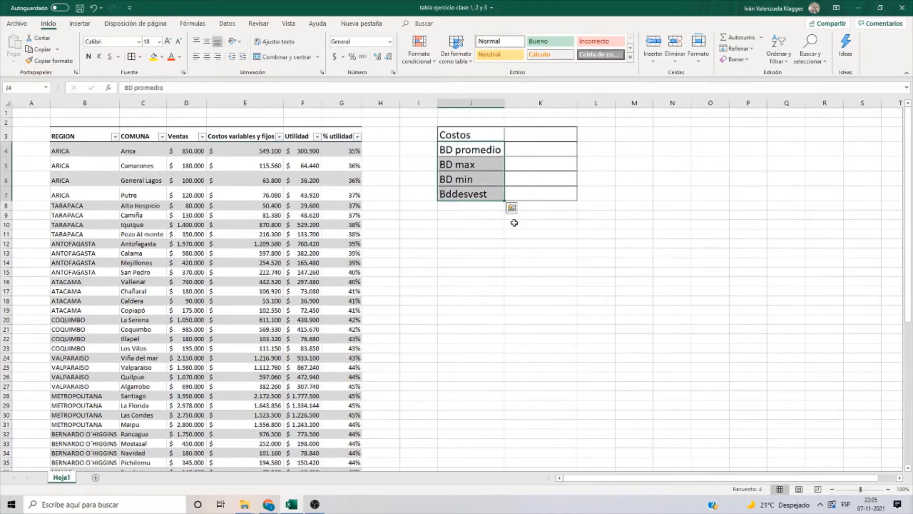
left_click(493, 253)
left_click(489, 160)
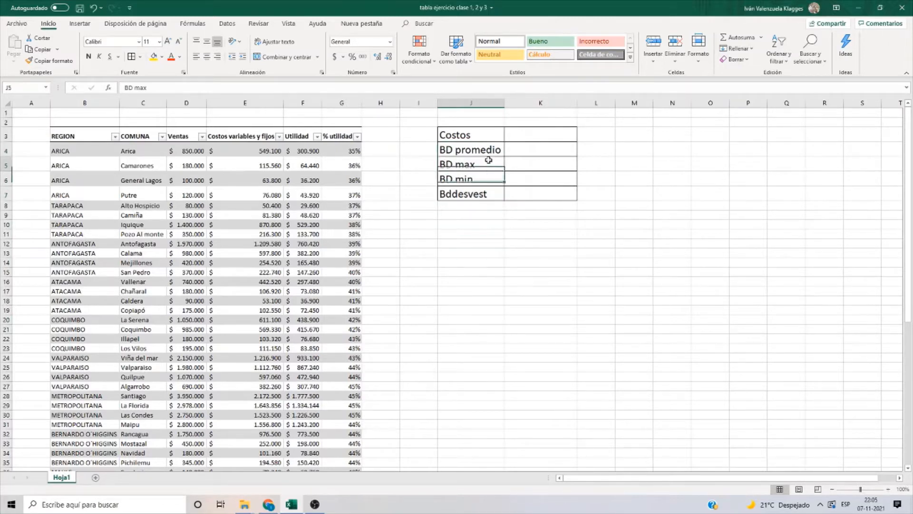
left_click(481, 175)
left_click(481, 195)
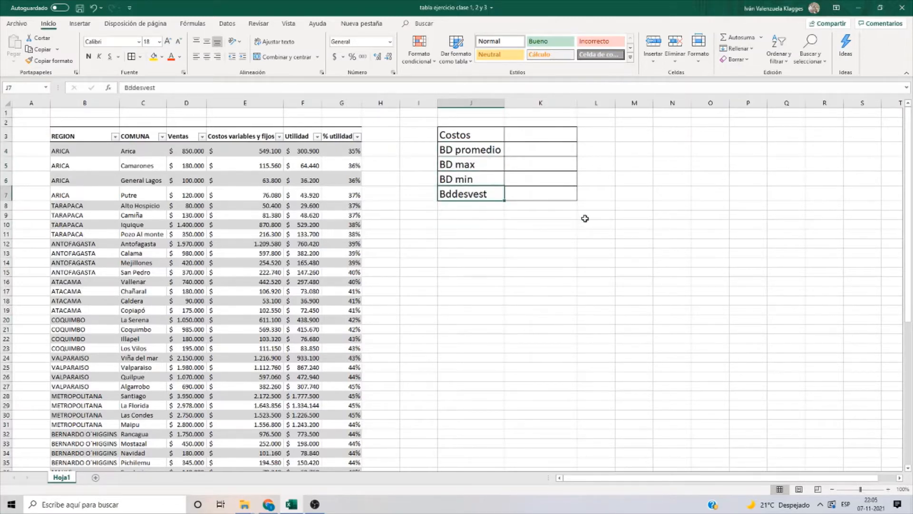
Correct the label in cell J7 to read BDdesvest
double_click(452, 195)
key("BackSpace")
type("D")
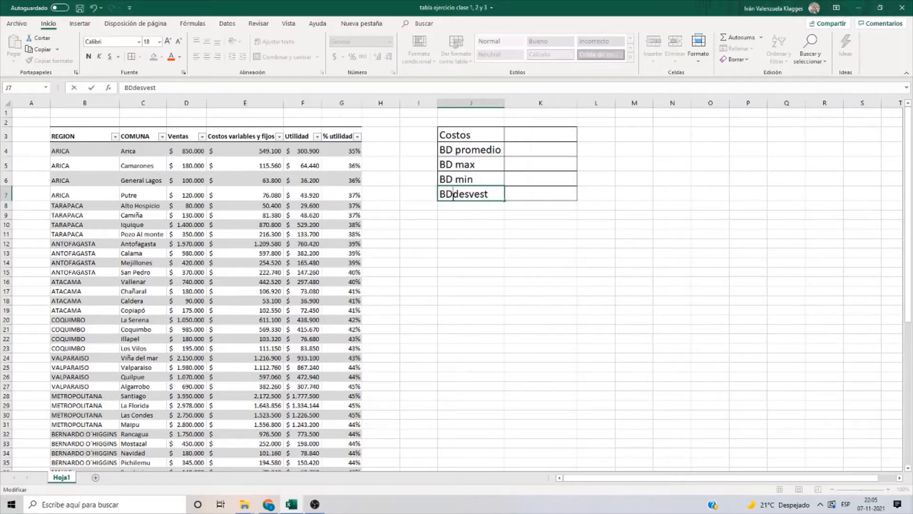
left_click(543, 236)
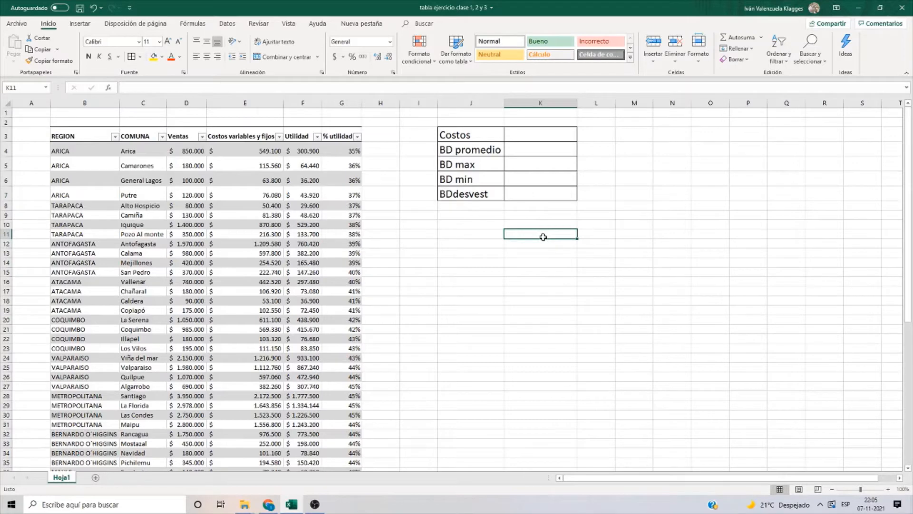
Start inserting a function in cell K4 beside BD promedio and search the function list for BD
left_click(532, 153)
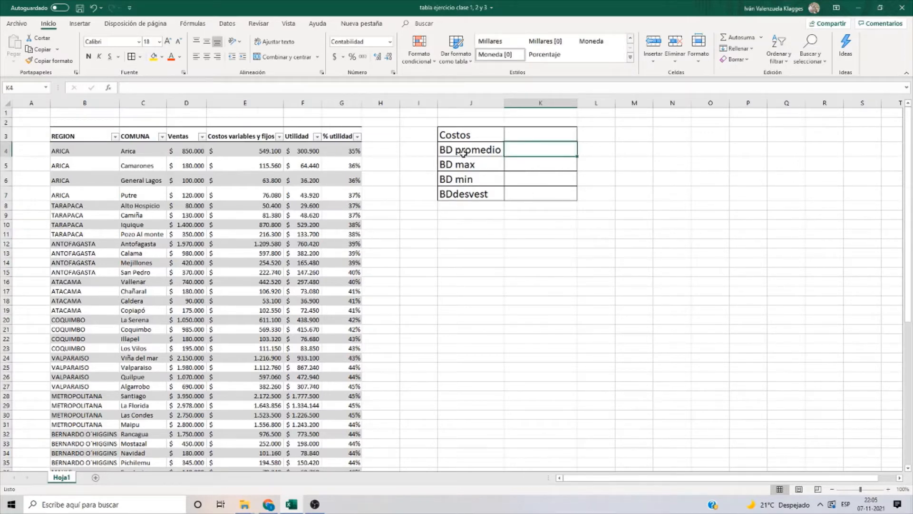
left_click(123, 84)
left_click(109, 88)
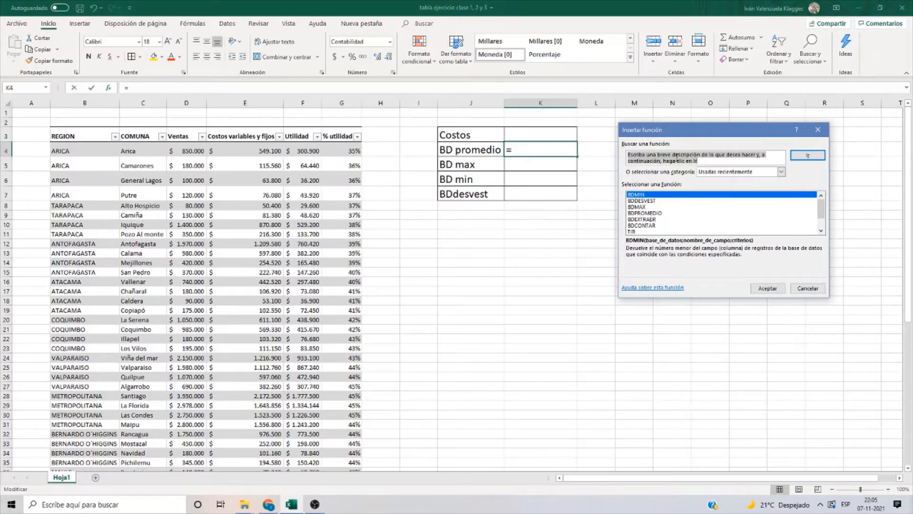
type("BD")
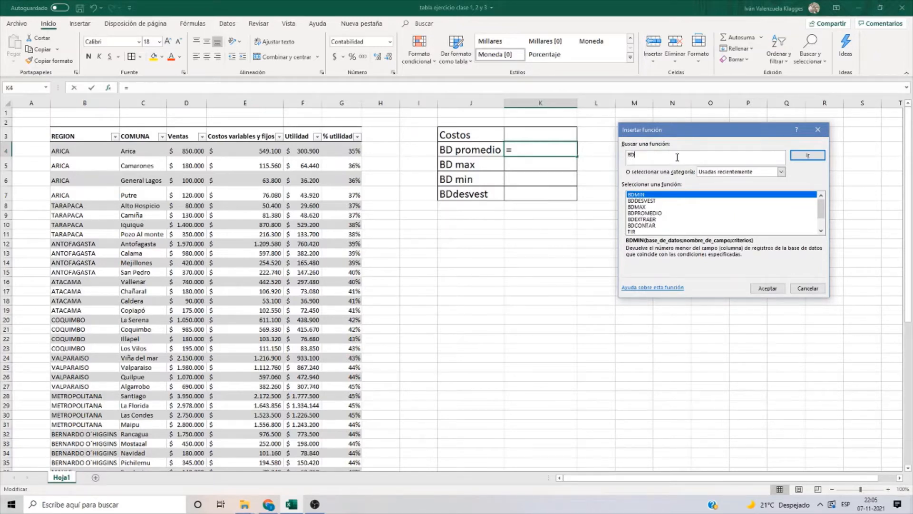
left_click(815, 155)
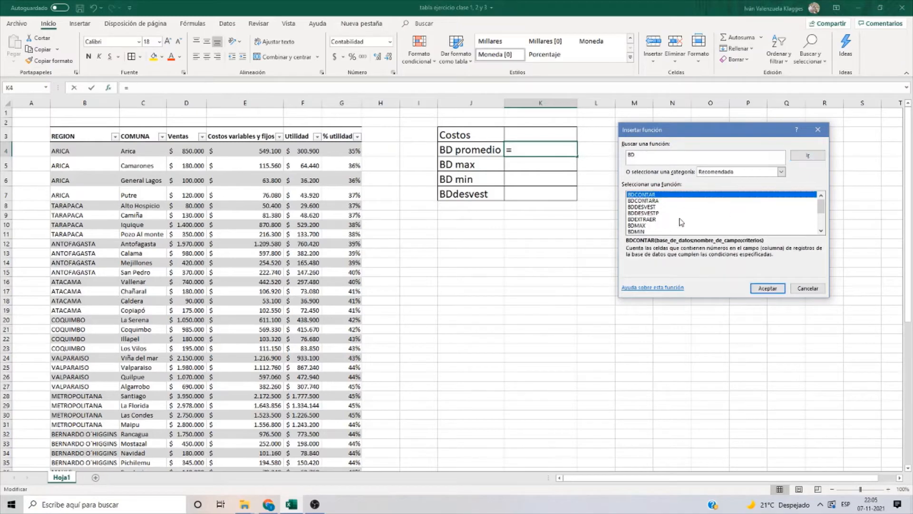
Choose BDPROMEDIO from the function search results and open its arguments for cell K4
left_click(821, 233)
left_click(821, 233)
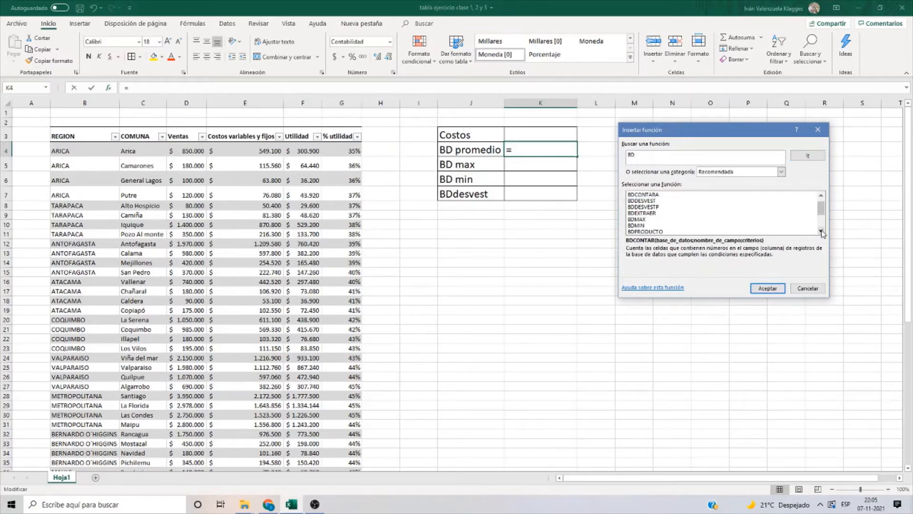
left_click(821, 233)
left_click(821, 233)
left_click(821, 233)
left_click(821, 233)
left_click(821, 233)
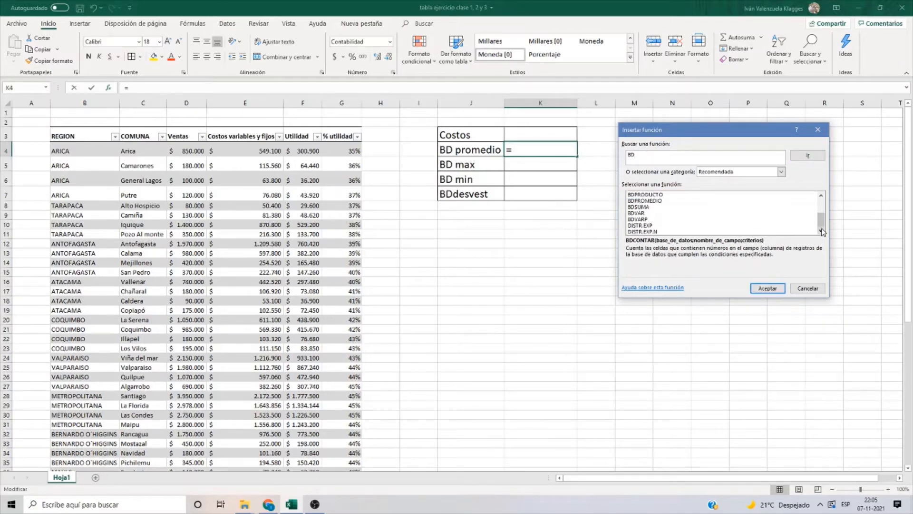
mouse_move(822, 219)
left_mouse_down()
mouse_move(822, 199)
mouse_move(825, 216)
left_mouse_up()
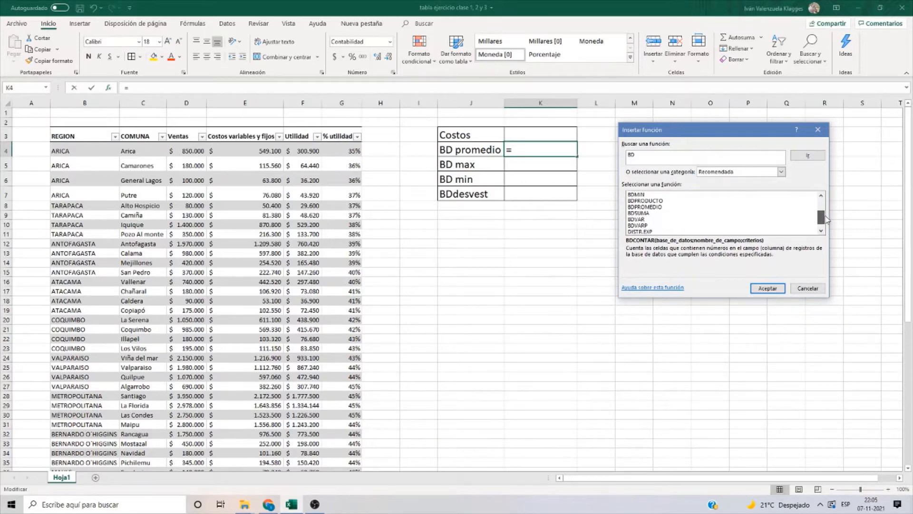
left_click(633, 207)
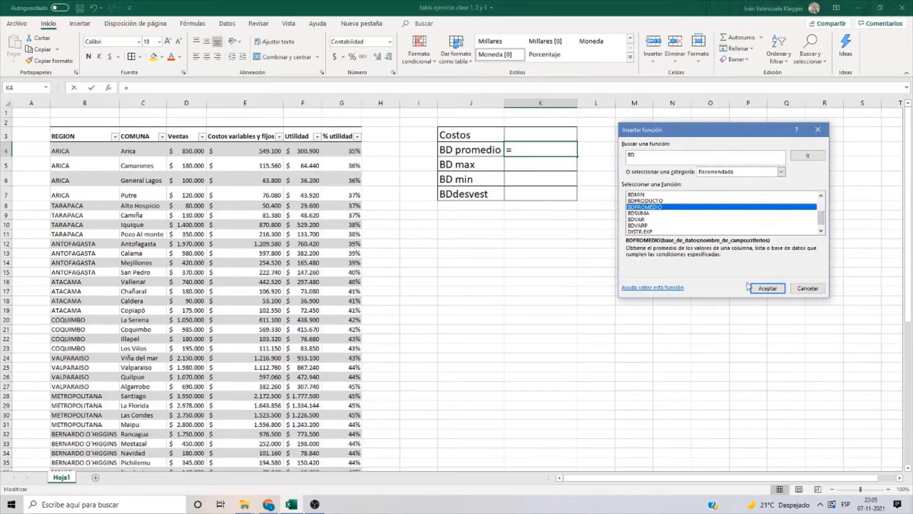
left_click(767, 288)
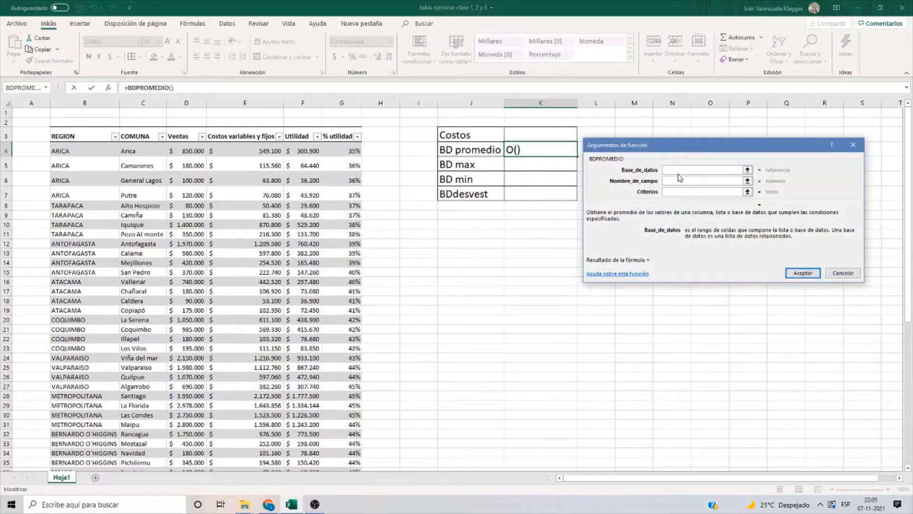
Complete BDPROMEDIO with the whole Ventas_nacionales table as database, the Costos variables y fijos header as field and that column's data as criteria
left_click_drag(87, 137, 359, 441)
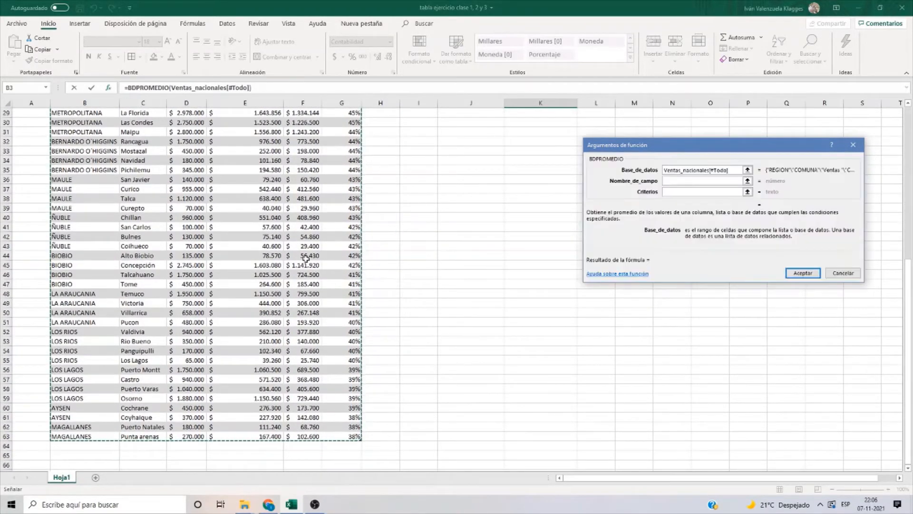
scroll(485, 297, "up", 10)
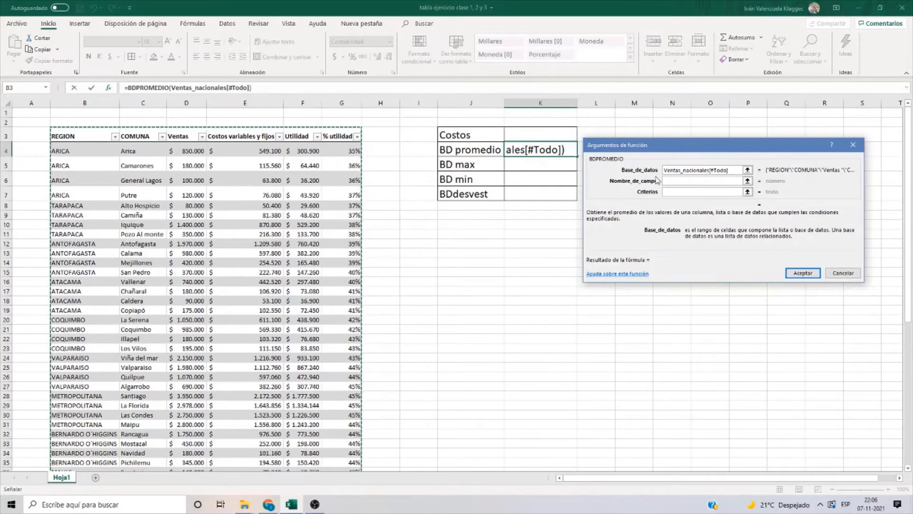
left_click(694, 181)
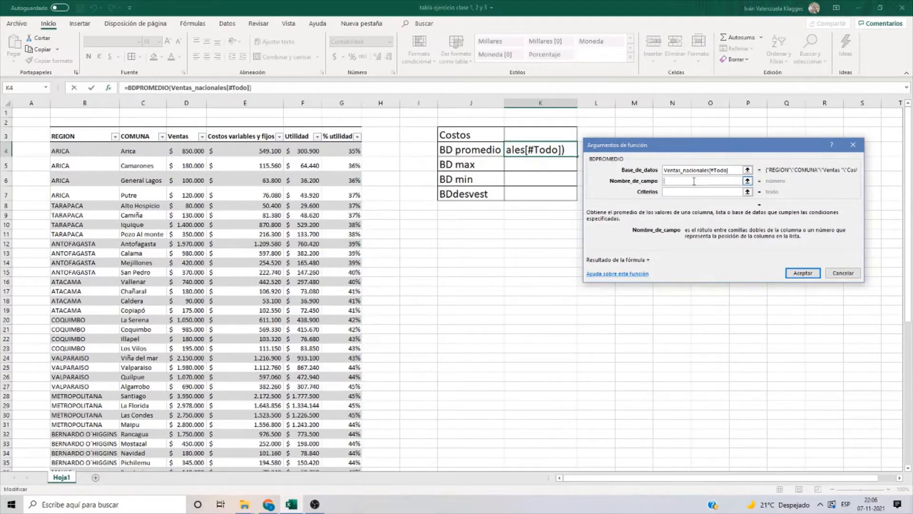
left_click(243, 134)
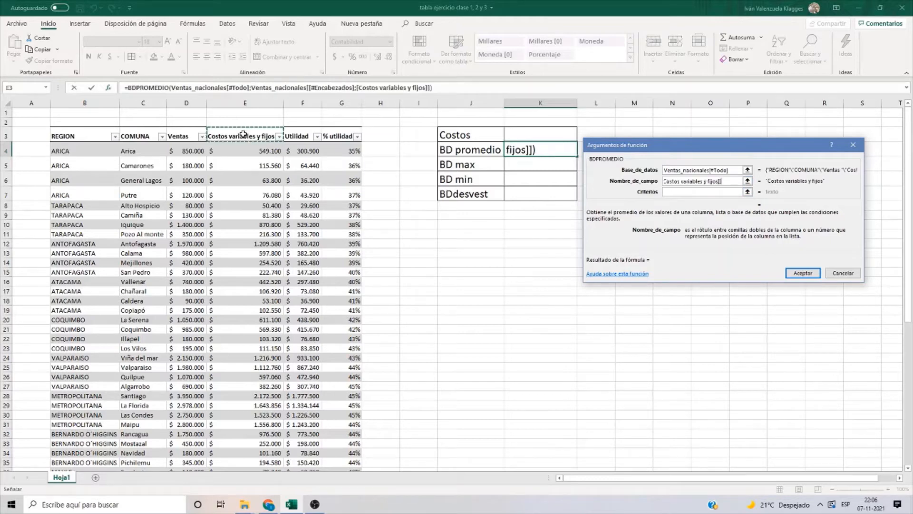
left_click(692, 192)
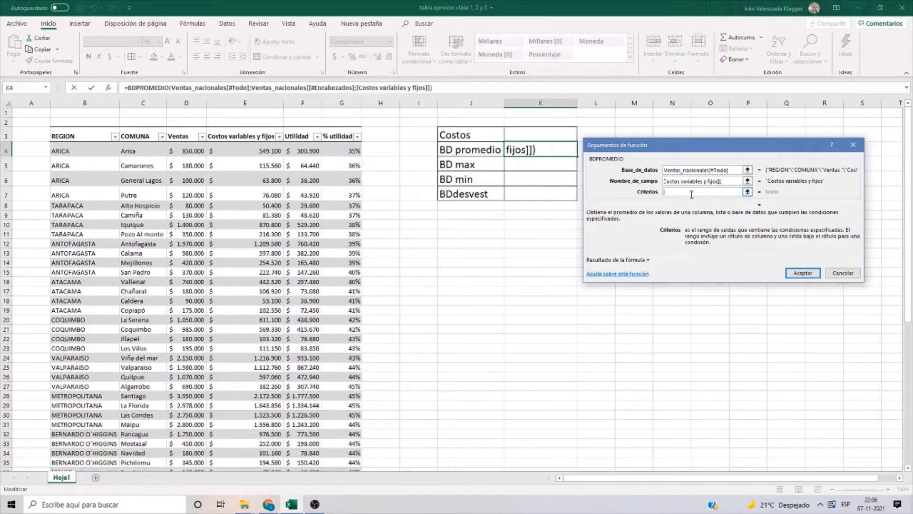
left_click_drag(260, 150, 262, 449)
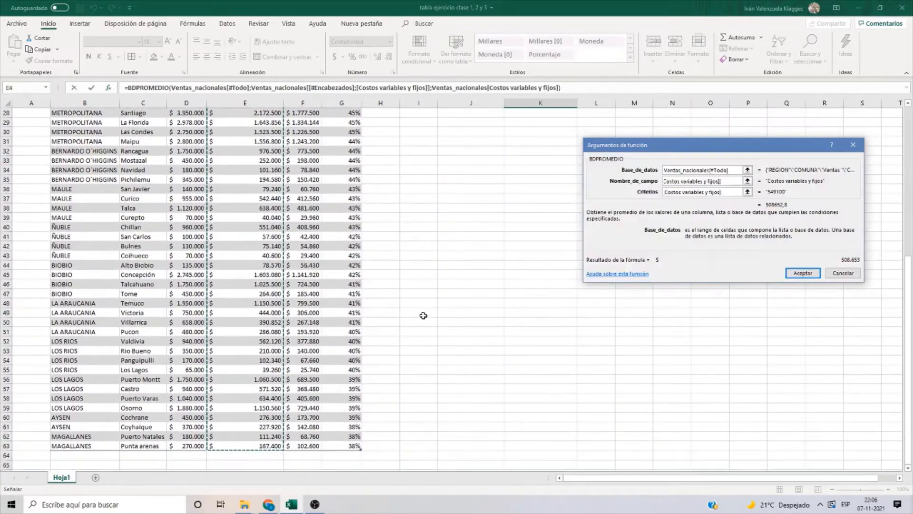
scroll(418, 312, "up", 9)
scroll(410, 307, "up", 1)
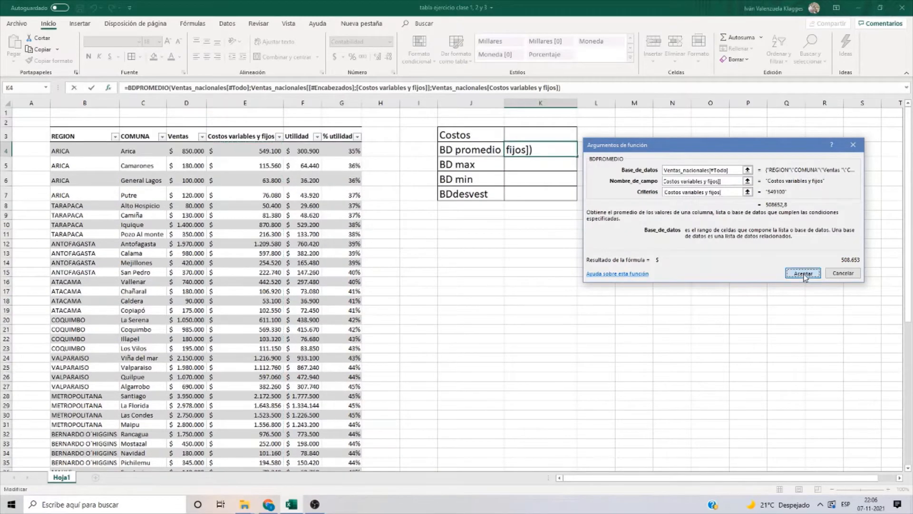
left_click(802, 273)
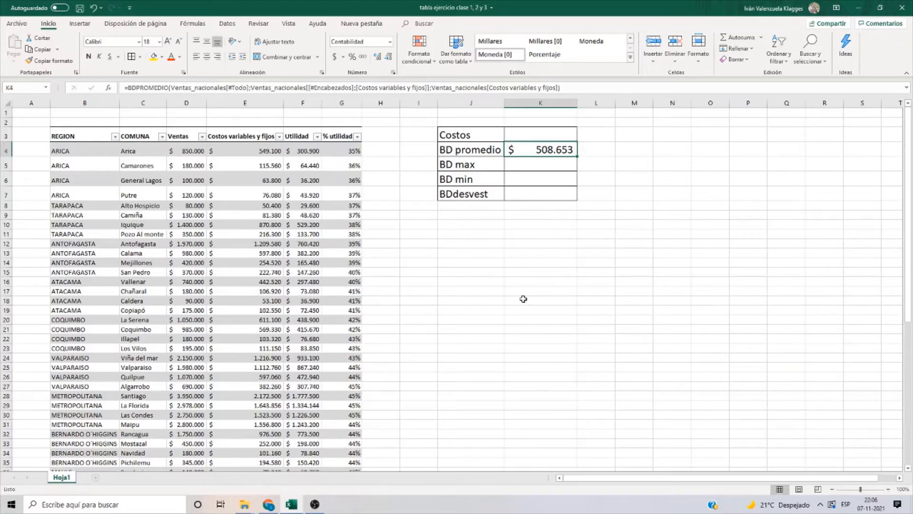
Insert the BDMAX function in cell K5 beside BD max and open its arguments
left_click(521, 164)
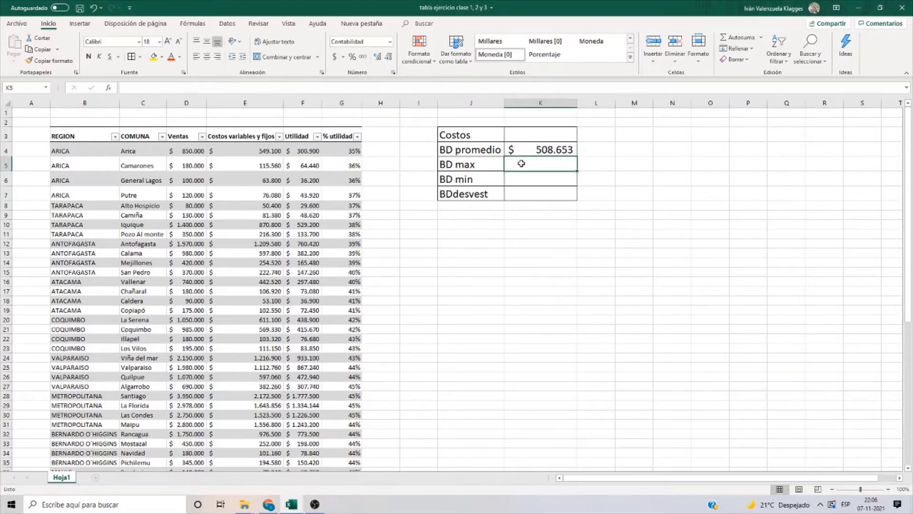
left_click(109, 88)
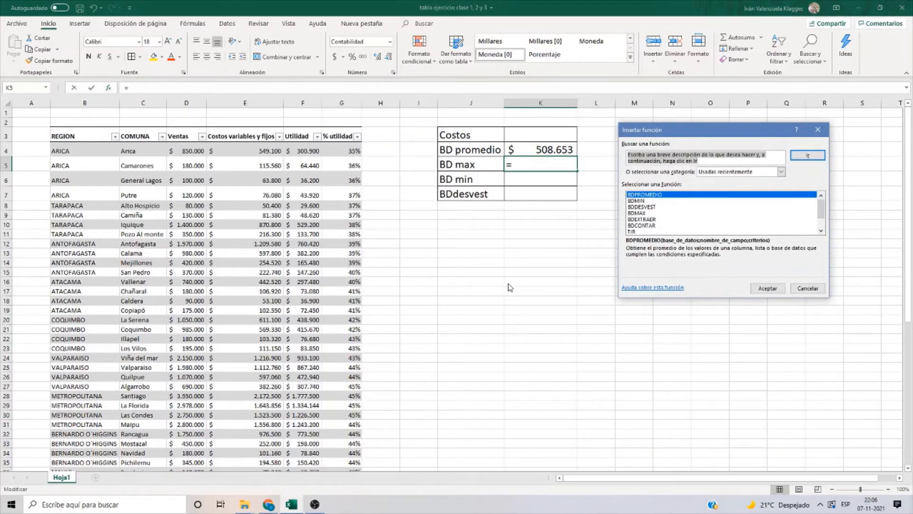
left_click(642, 213)
left_click(767, 288)
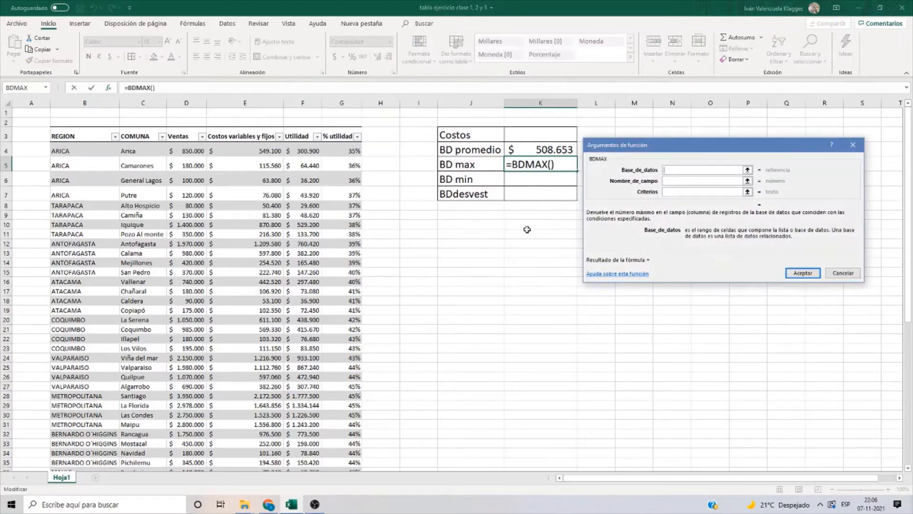
Complete BDMAX with the whole Ventas_nacionales table, the Costos variables y fijos header as field and that column's data as criteria
left_click_drag(97, 136, 340, 449)
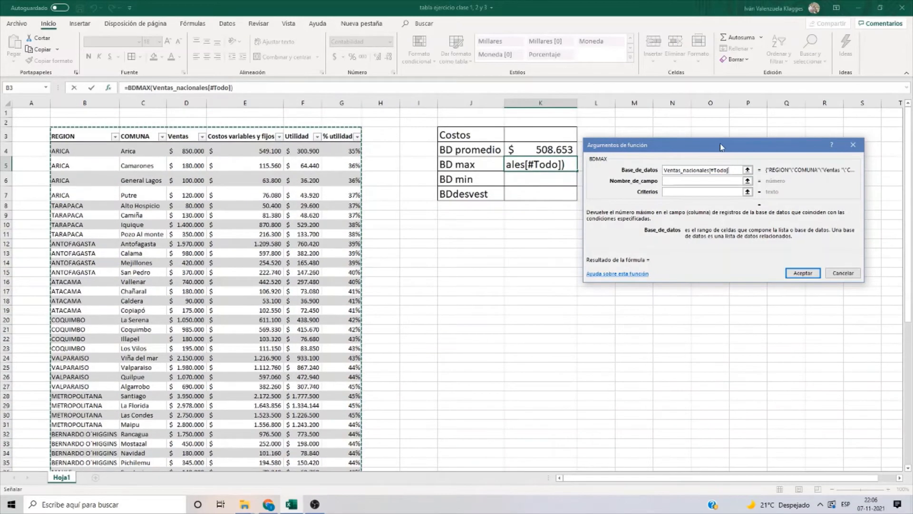
left_click(699, 181)
left_click(233, 136)
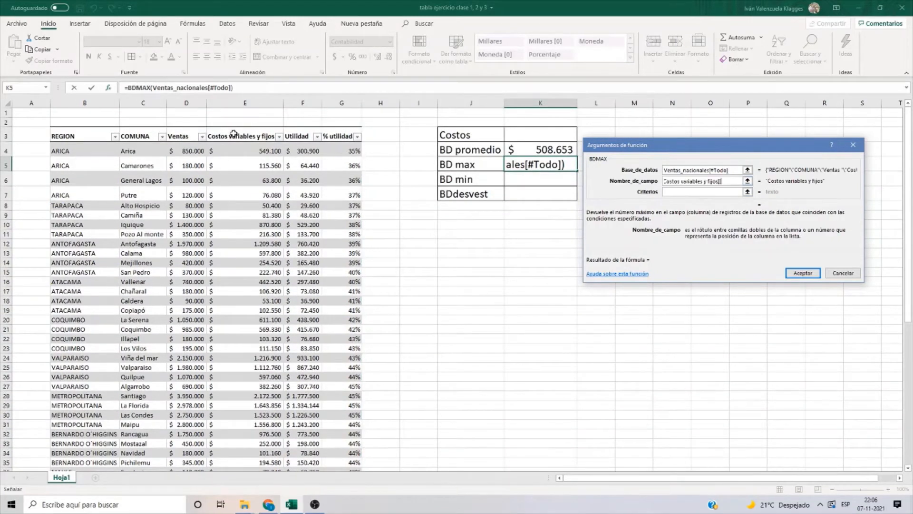
left_click(718, 191)
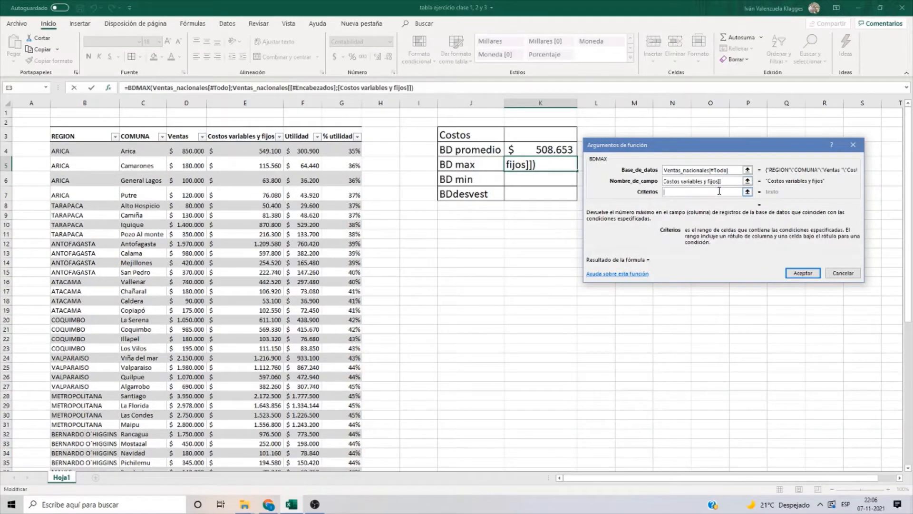
left_click_drag(246, 146, 247, 456)
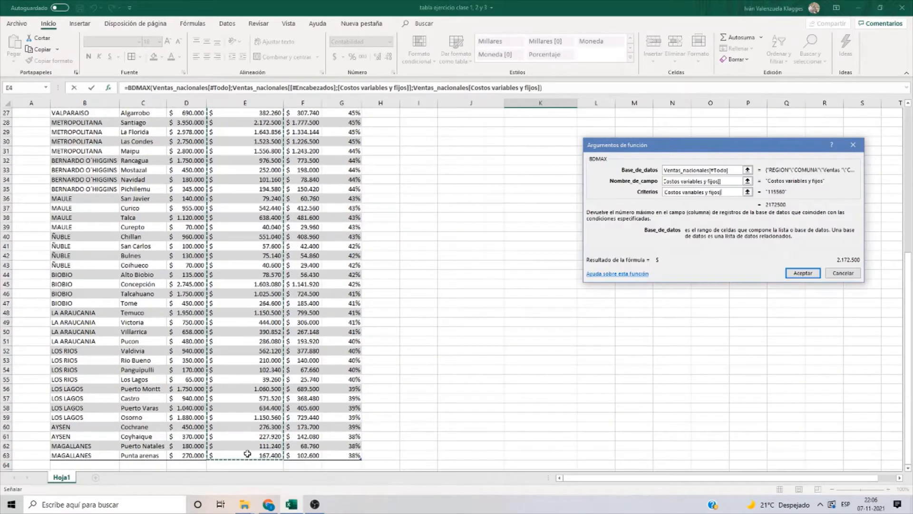
left_click(803, 273)
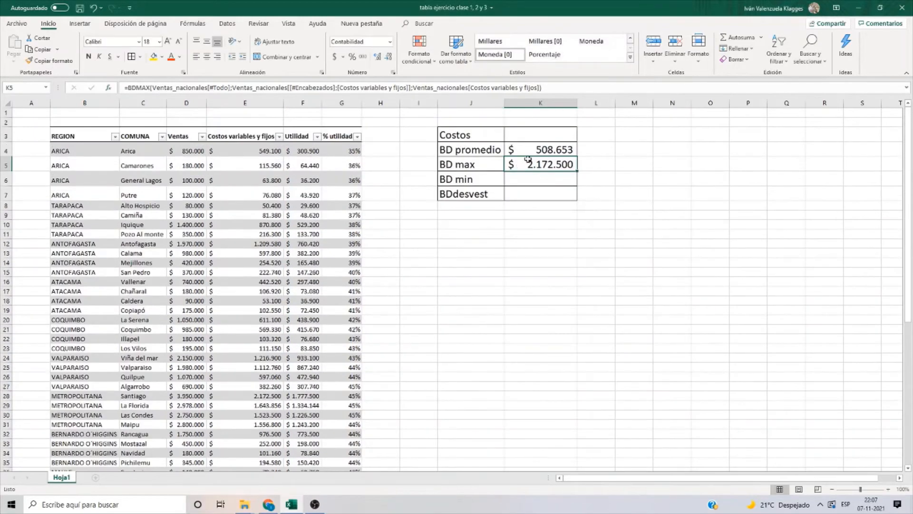
Compare the BD max result in K5 with the Santiago row B28:G28 of the sales table
left_click(497, 166)
left_click(510, 166)
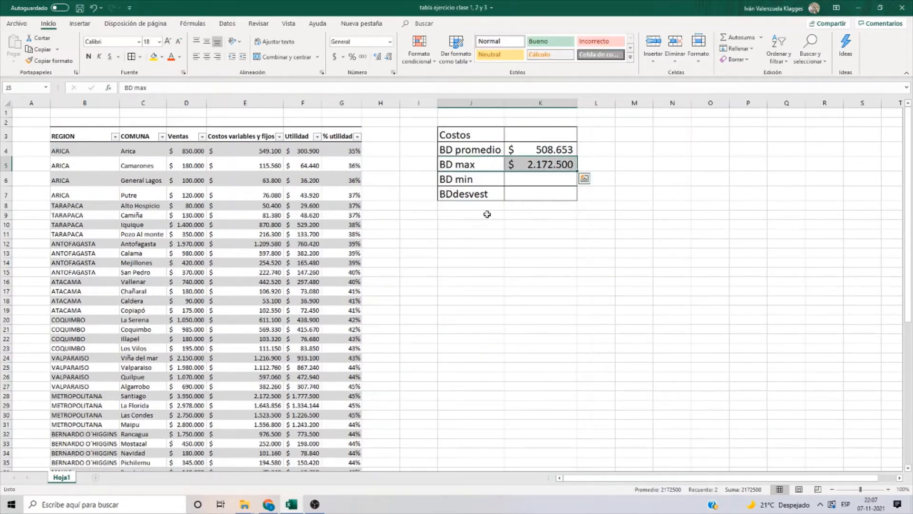
left_click(561, 234)
left_click(554, 167)
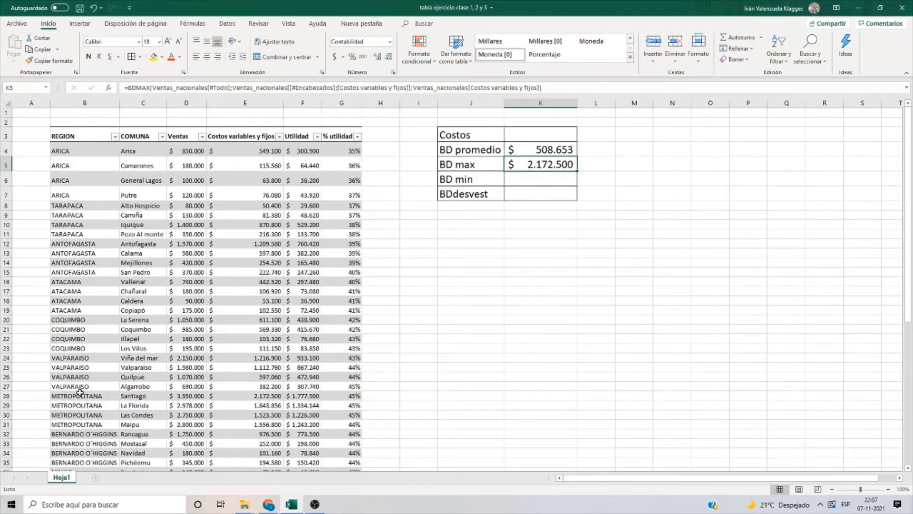
left_click_drag(79, 391, 349, 395)
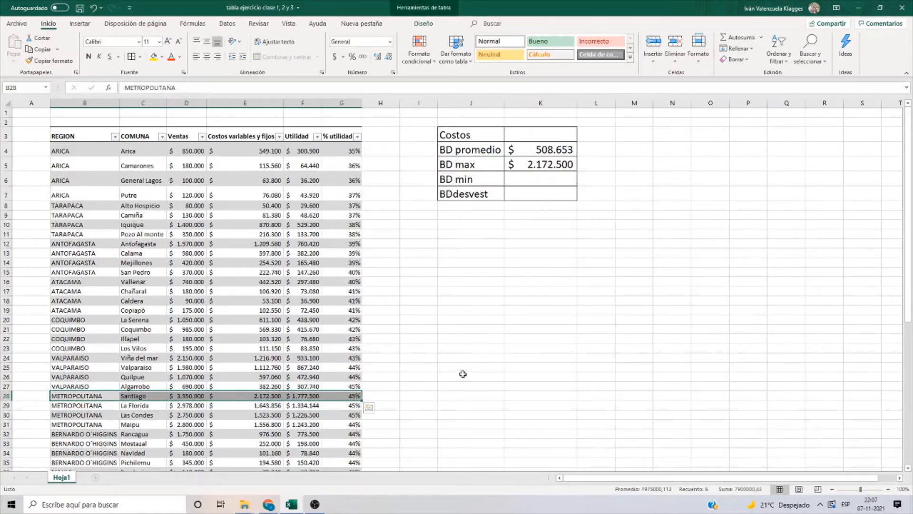
Insert the BDMIN function in cell K6 beside BD min and open its arguments
left_click(533, 183)
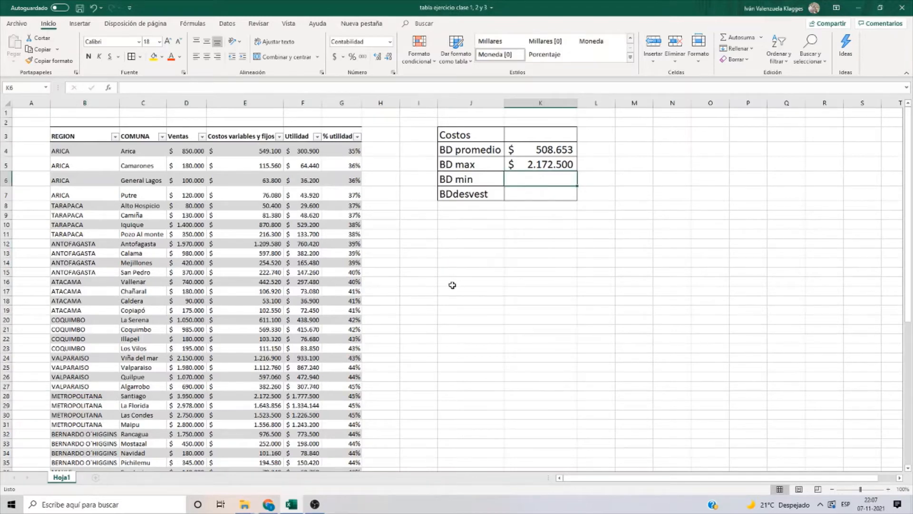
left_click(109, 88)
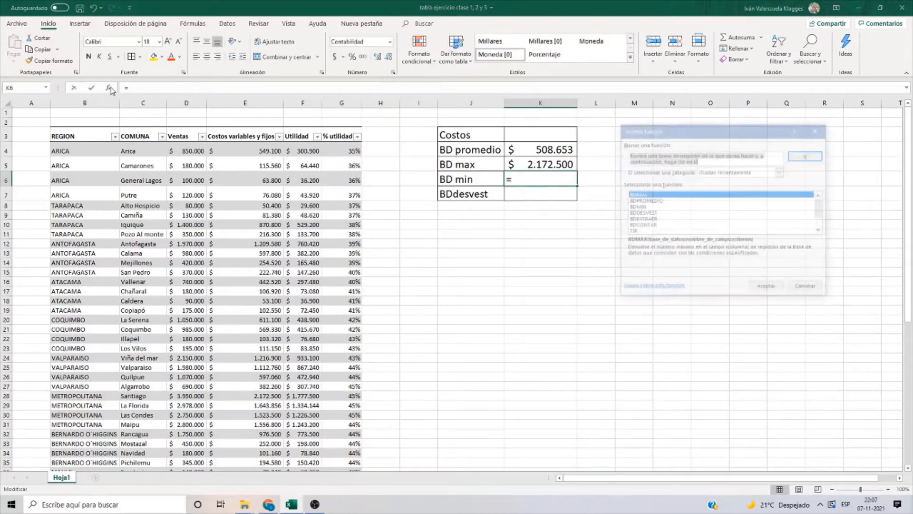
left_click(637, 207)
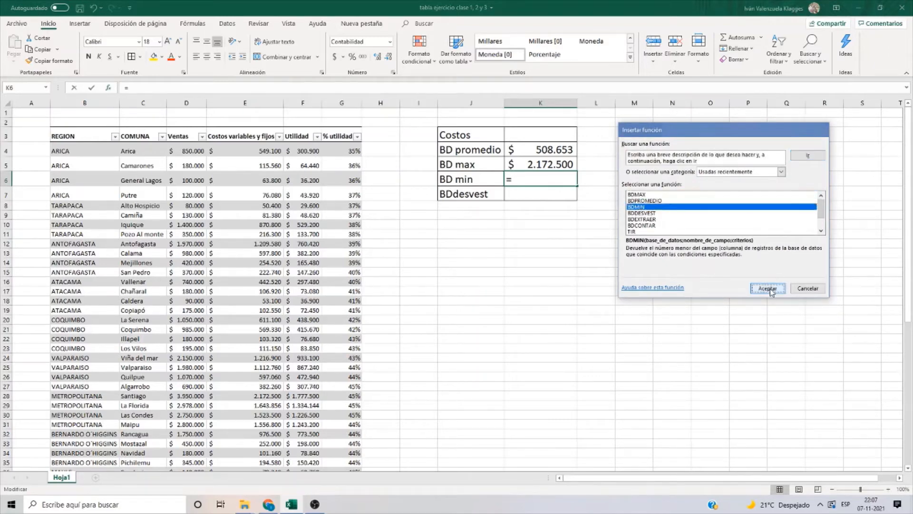
left_click(767, 288)
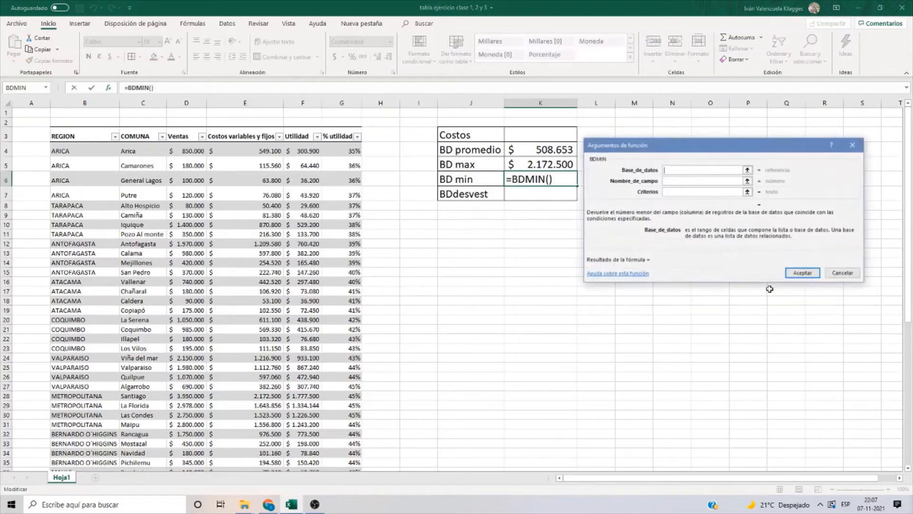
Complete BDMIN with the whole Ventas_nacionales table, the Costos variables y fijos header as field and that column's data as criteria
left_click(94, 134)
left_click_drag(94, 132, 362, 429)
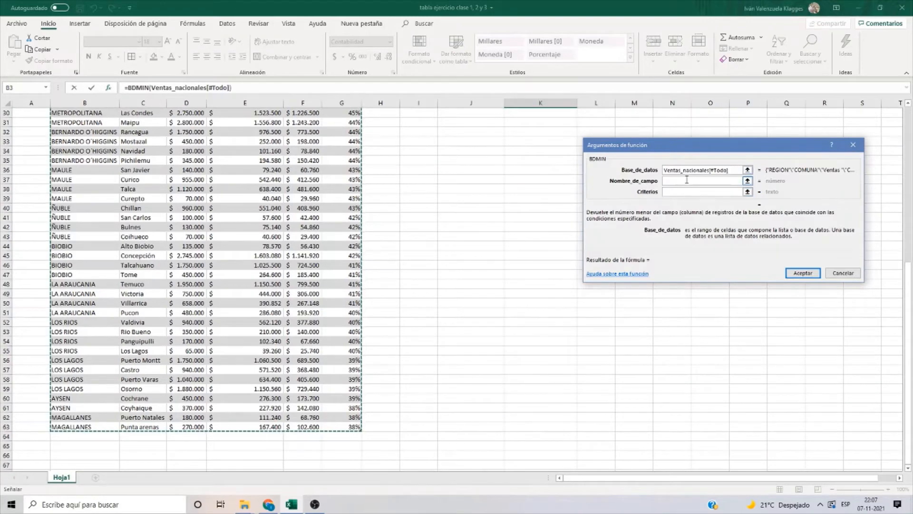
key("Tab")
scroll(451, 248, "up", 10)
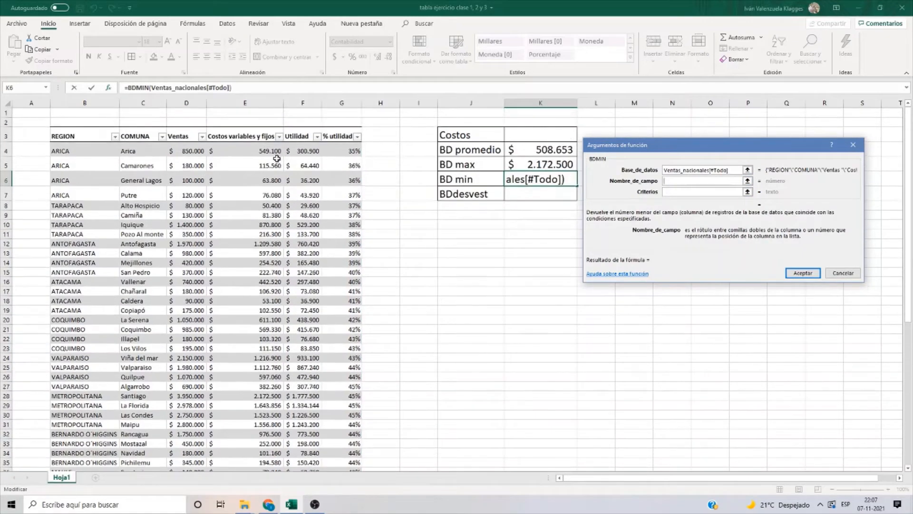
left_click(252, 137)
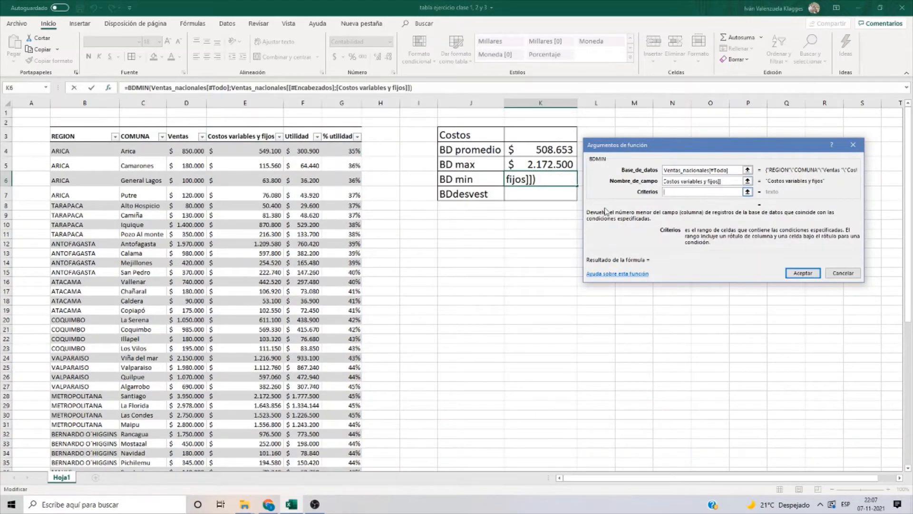
left_click_drag(258, 150, 233, 452)
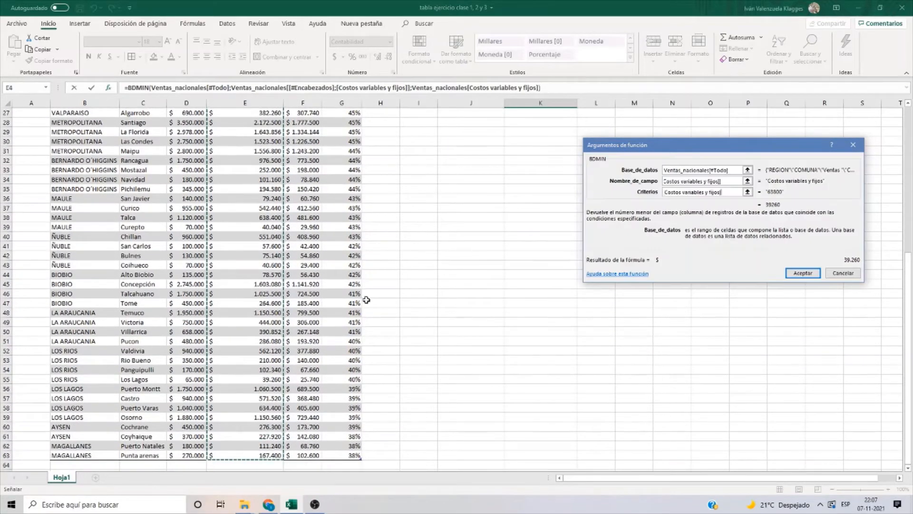
left_click(800, 275)
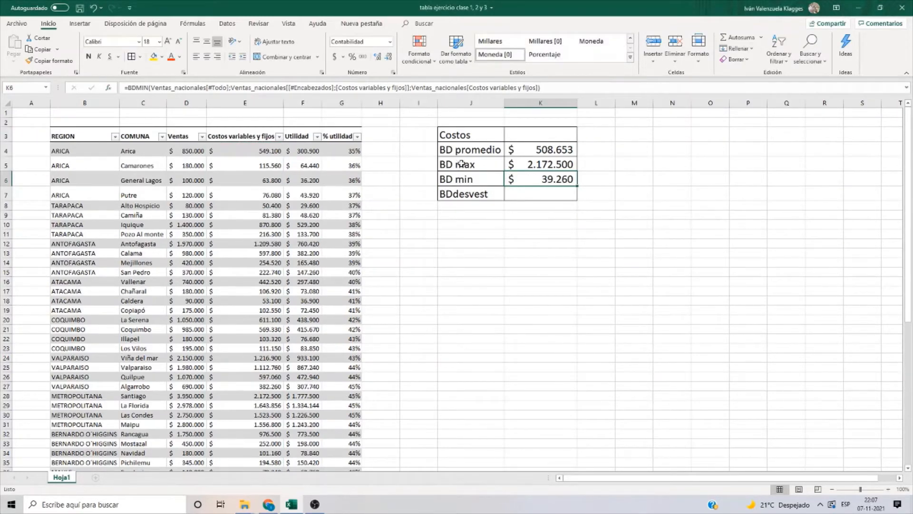
Compare the BD min result in K6 with the Los Lagos row B55:G55 of the sales table
scroll(454, 318, "down", 7)
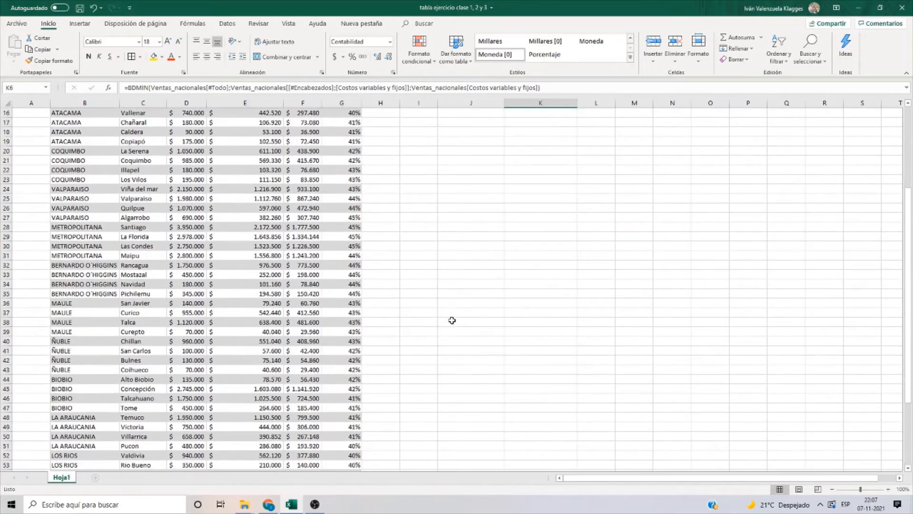
scroll(443, 318, "down", 3)
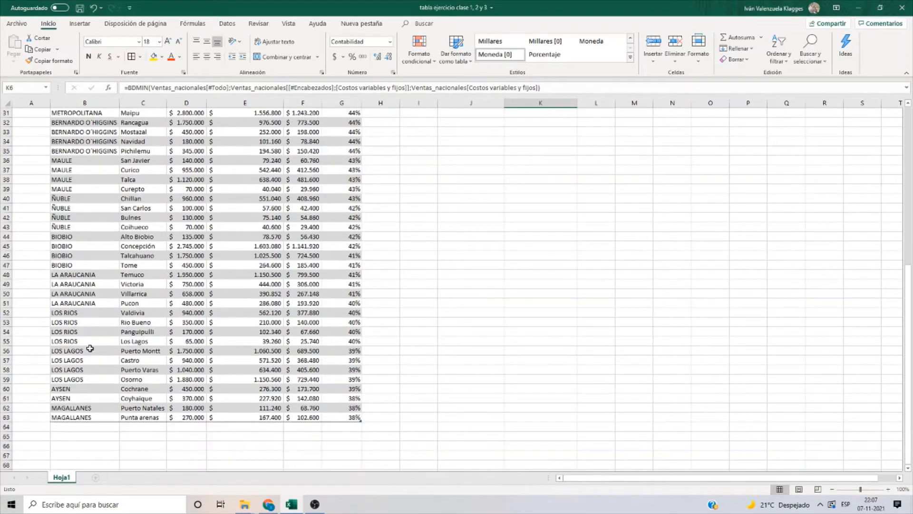
left_click_drag(90, 343, 352, 344)
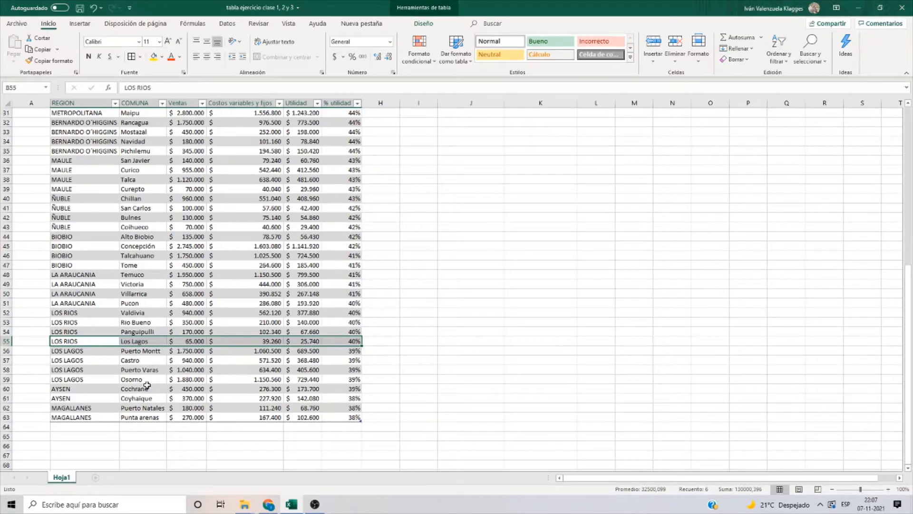
scroll(469, 377, "up", 10)
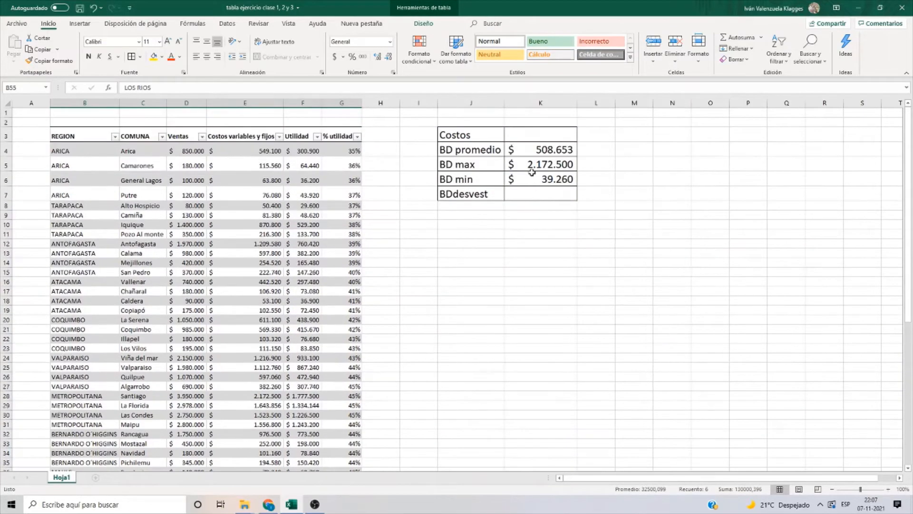
Insert the BDDESVEST function in cell K7 beside BDdesvest and open its arguments
left_click(533, 196)
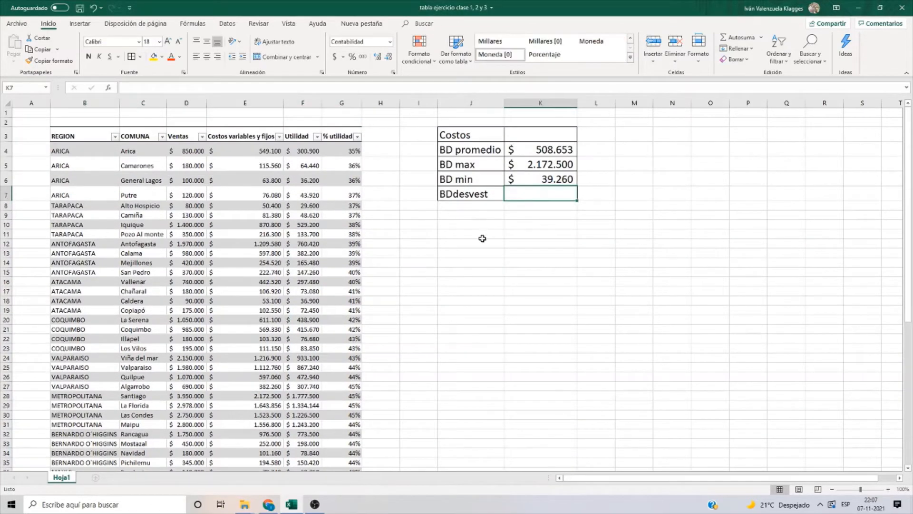
left_click(108, 88)
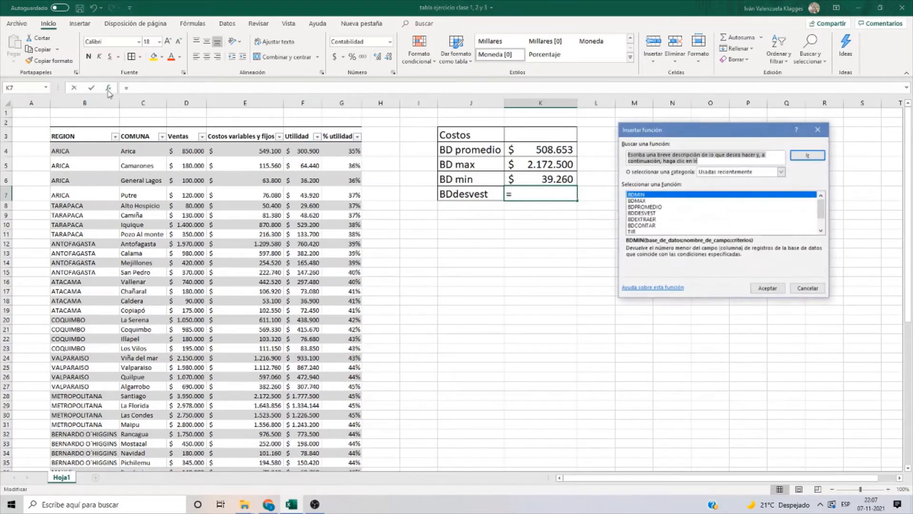
left_click(648, 215)
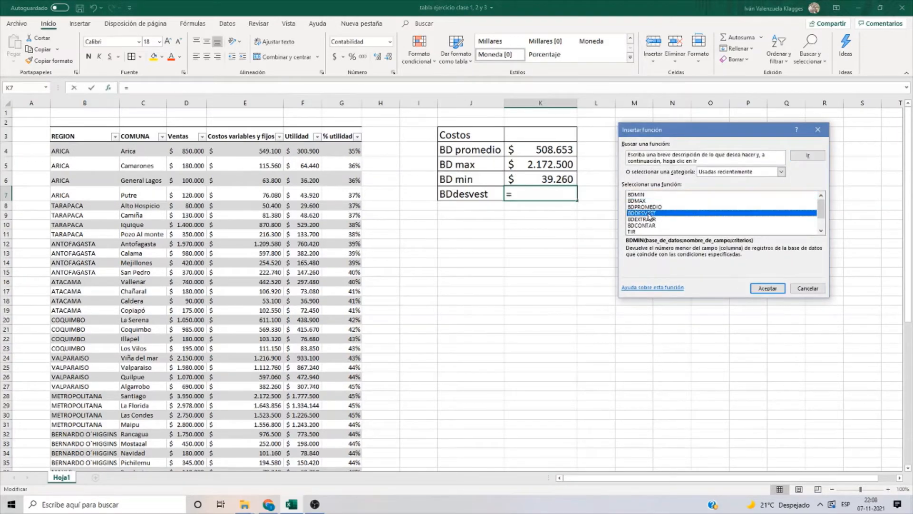
left_click(768, 289)
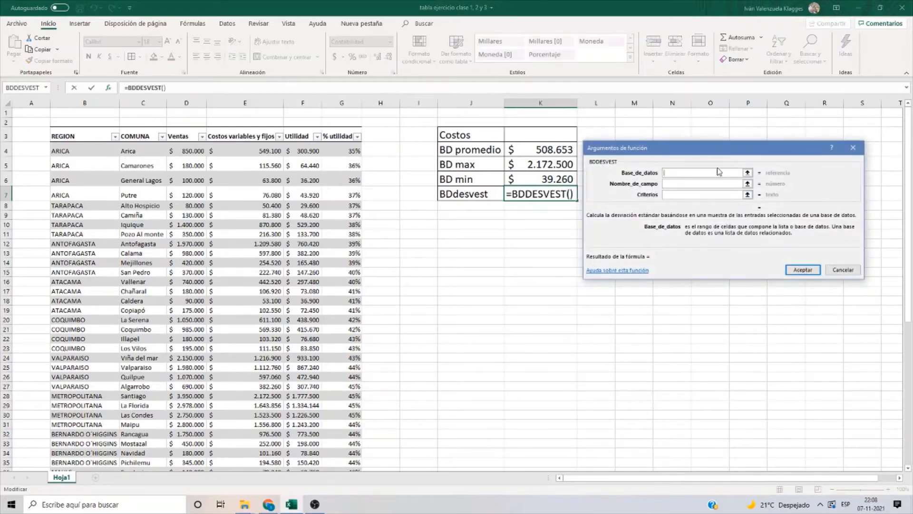
Complete BDDESVEST with the whole Ventas_nacionales table, the Costos variables y fijos header as field and that column's data as criteria
left_click_drag(97, 136, 338, 455)
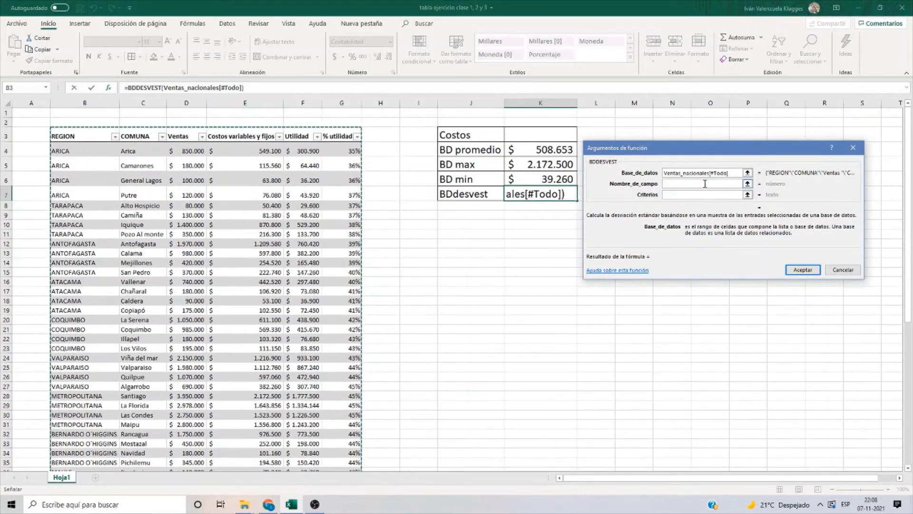
key("Tab")
left_click(237, 136)
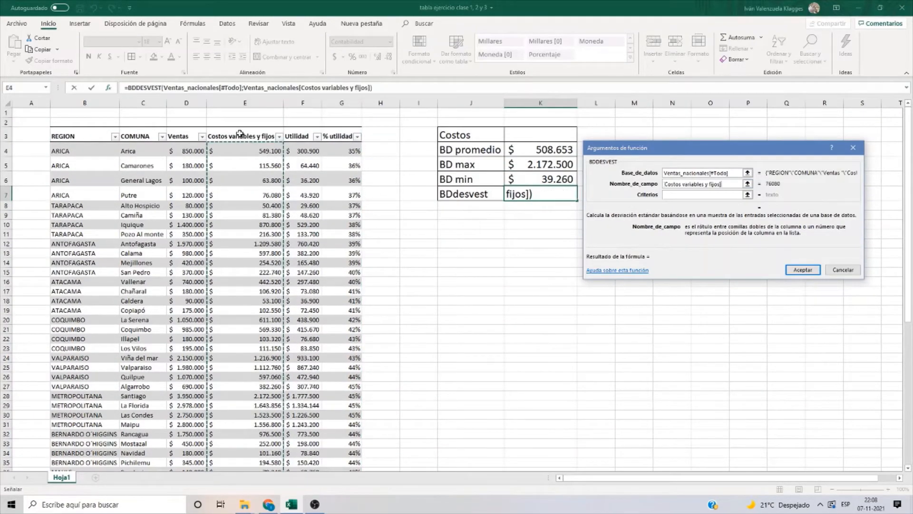
key("Tab")
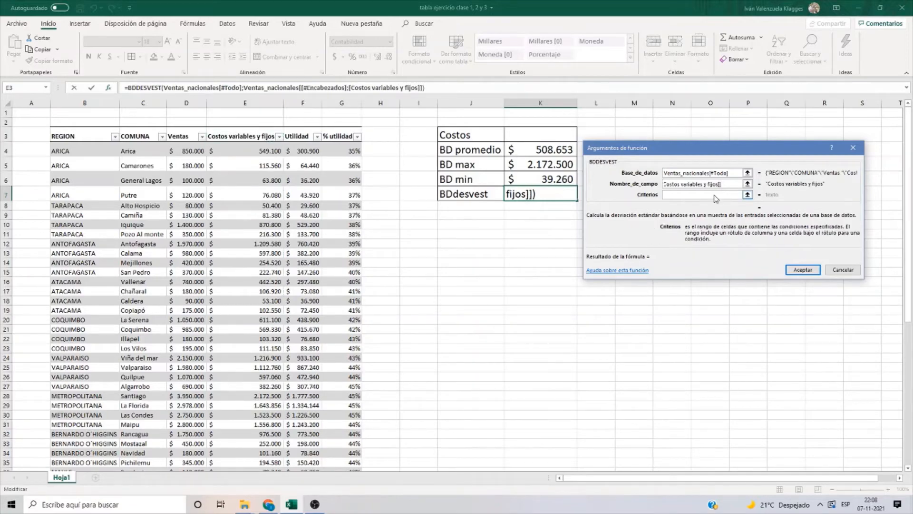
left_click_drag(254, 149, 266, 458)
scroll(536, 255, "up", 9)
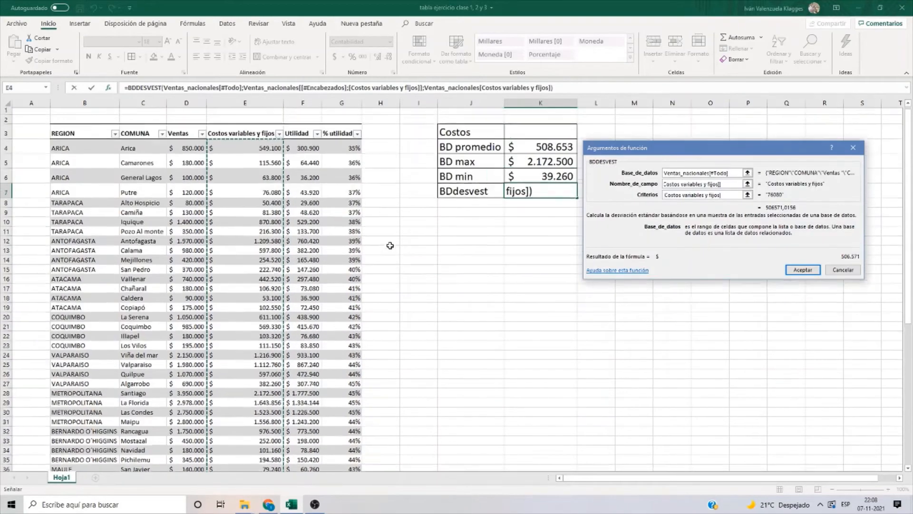
key("Return")
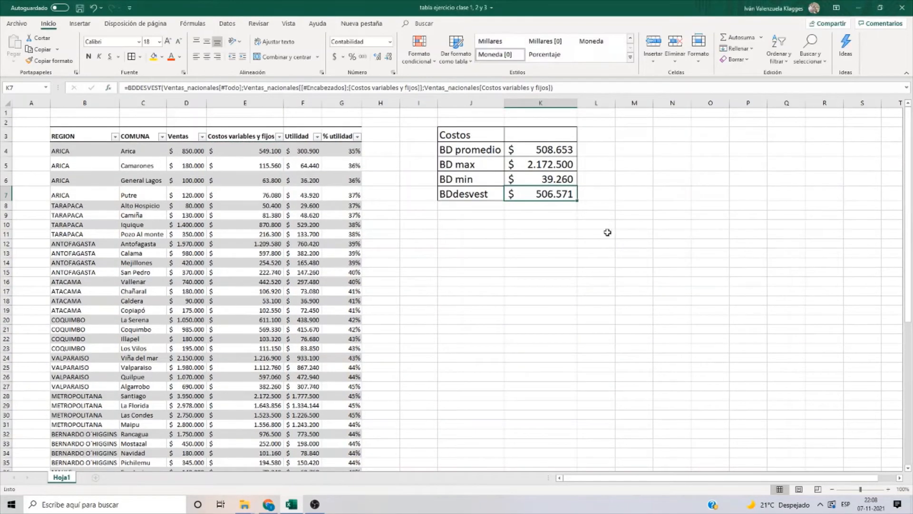
left_click(472, 216)
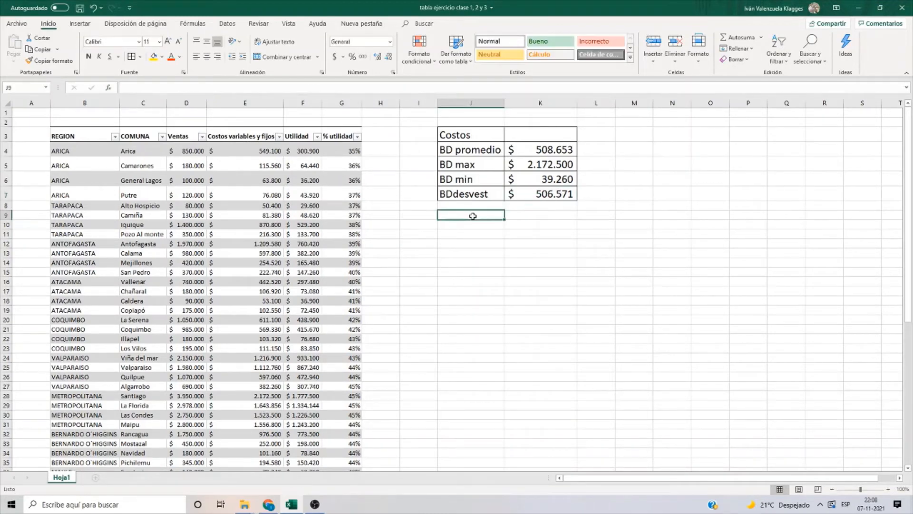
left_click(418, 219)
left_click(409, 194)
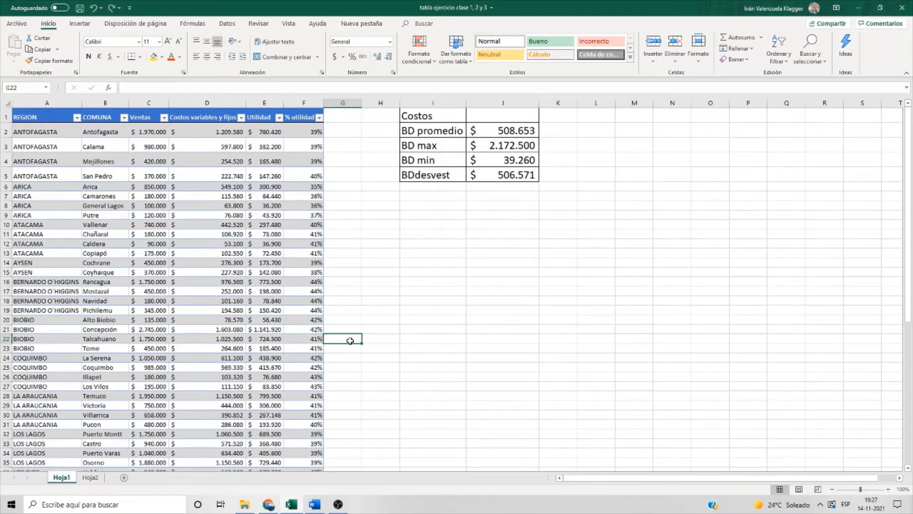
left_click(148, 282)
left_click(111, 318)
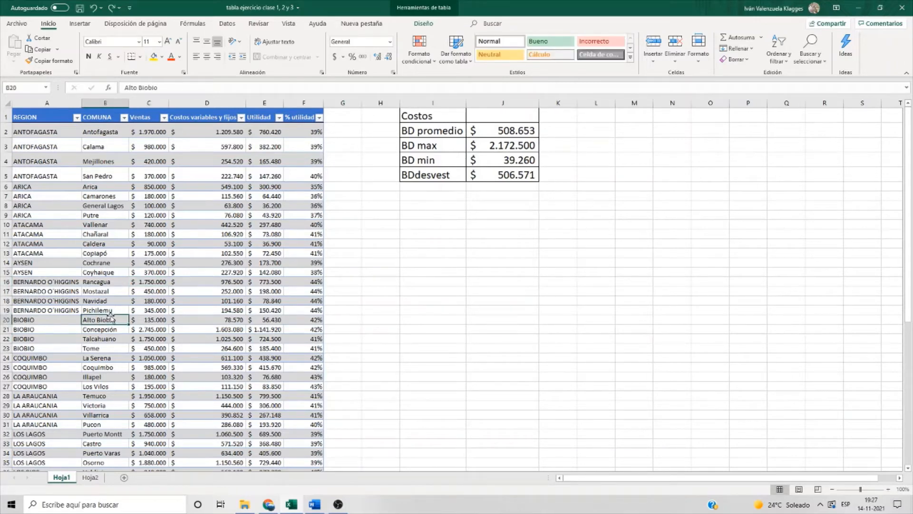
Add a totals row (Fila de totales) at the end of the sales table on Hoja1
scroll(195, 306, "down", 3)
scroll(195, 307, "down", 6)
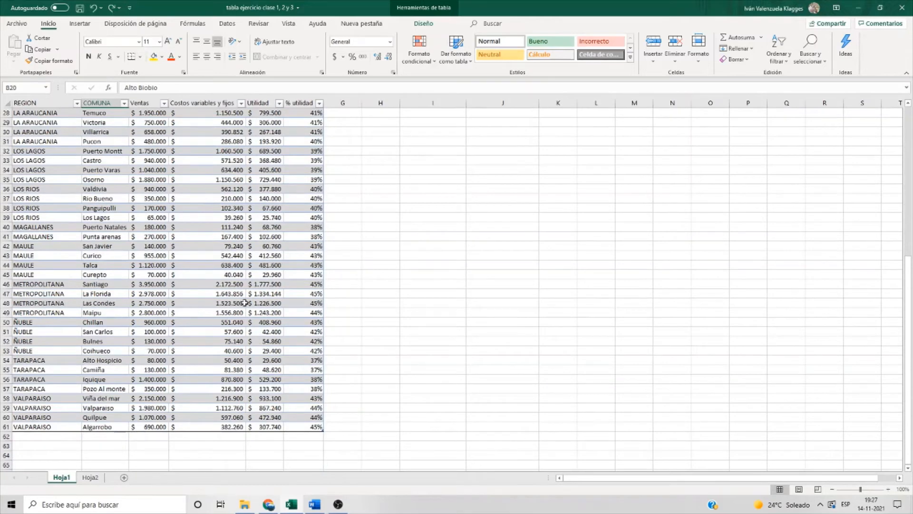
left_click_drag(305, 274, 296, 423)
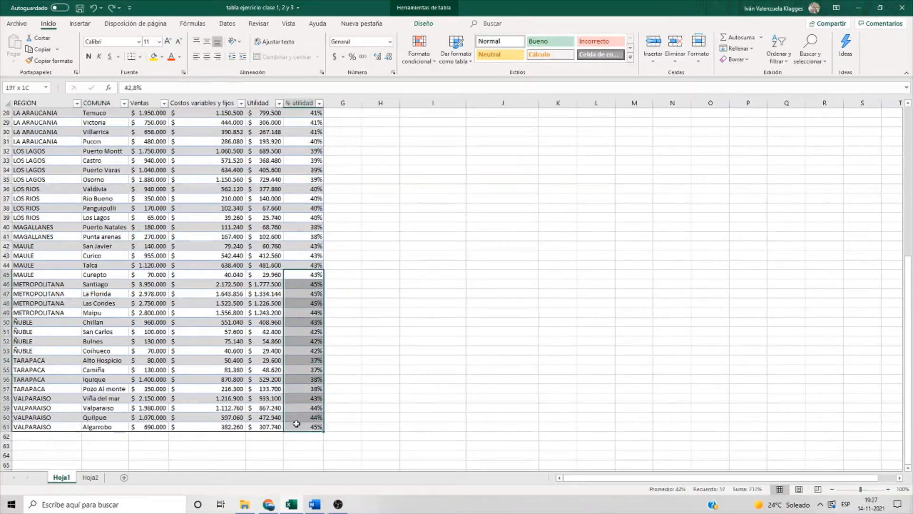
left_click(176, 399)
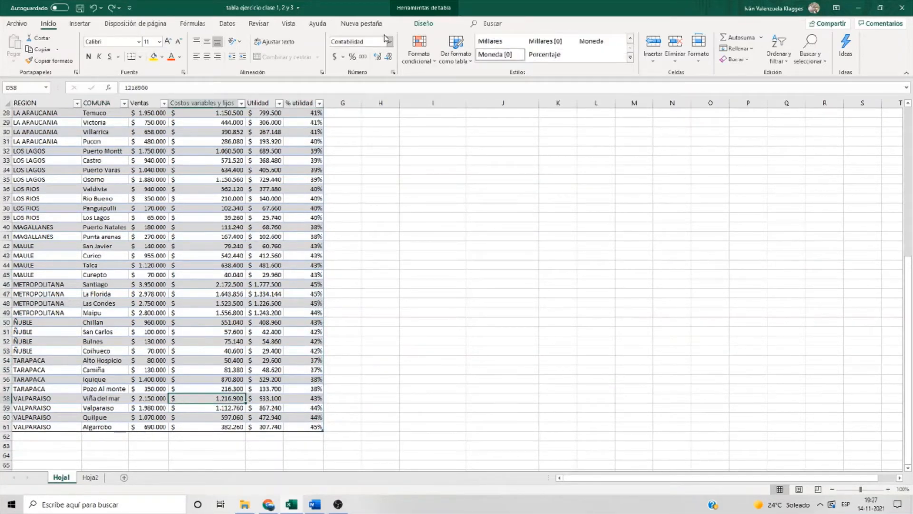
left_click(431, 25)
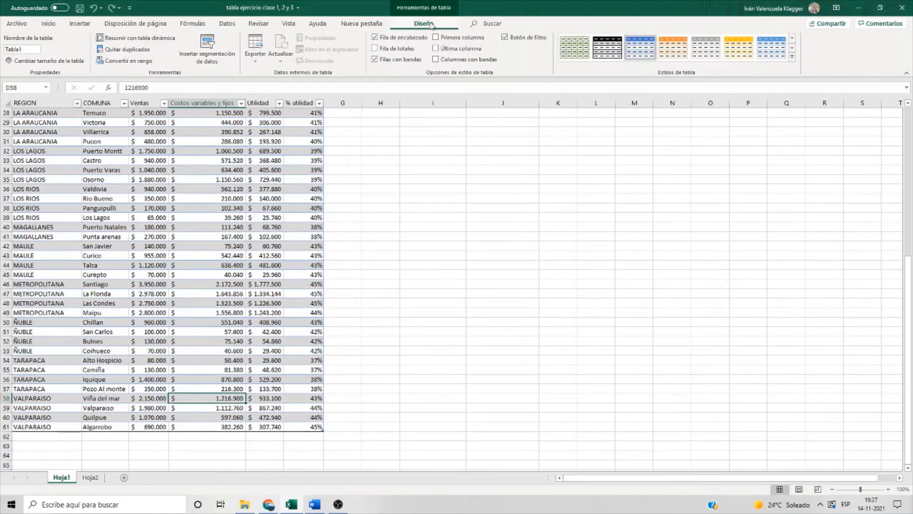
left_click(375, 49)
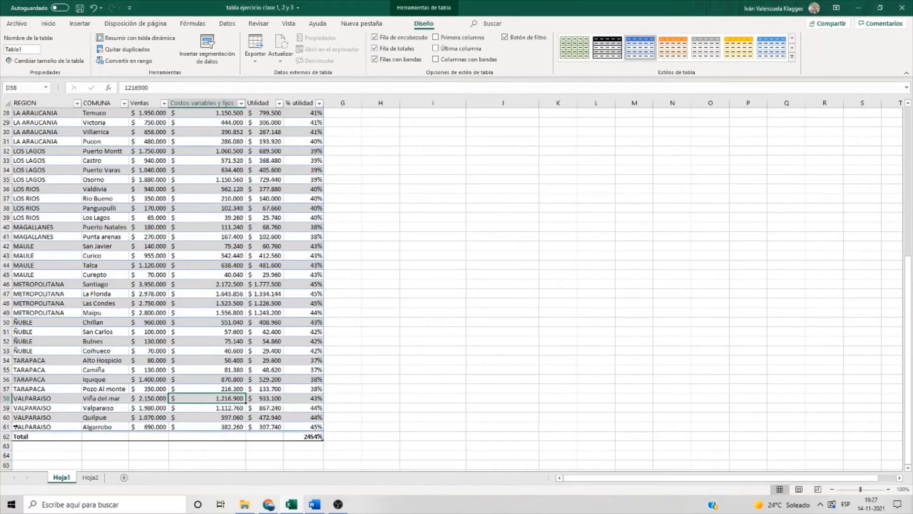
Set the % utilidad total in cell F62 to calculate the average (Promedio)
left_click(308, 437)
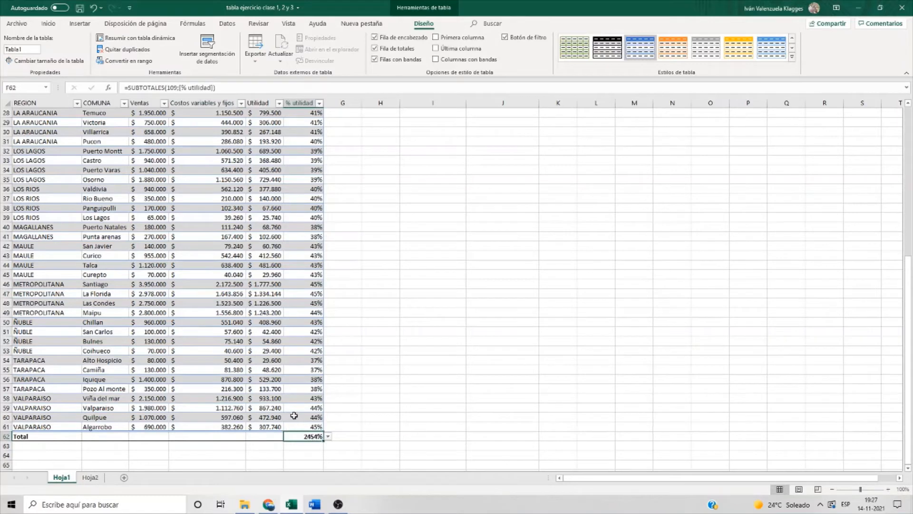
scroll(294, 416, "up", 9)
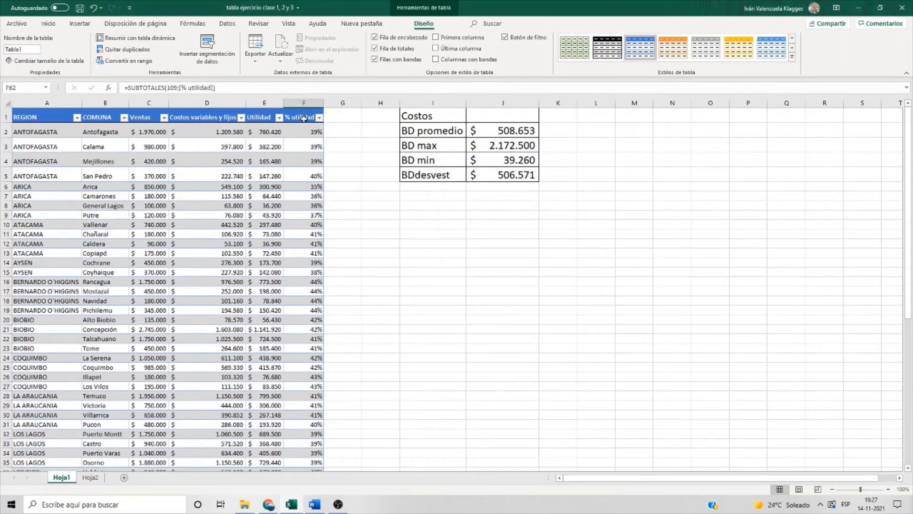
scroll(303, 372, "down", 11)
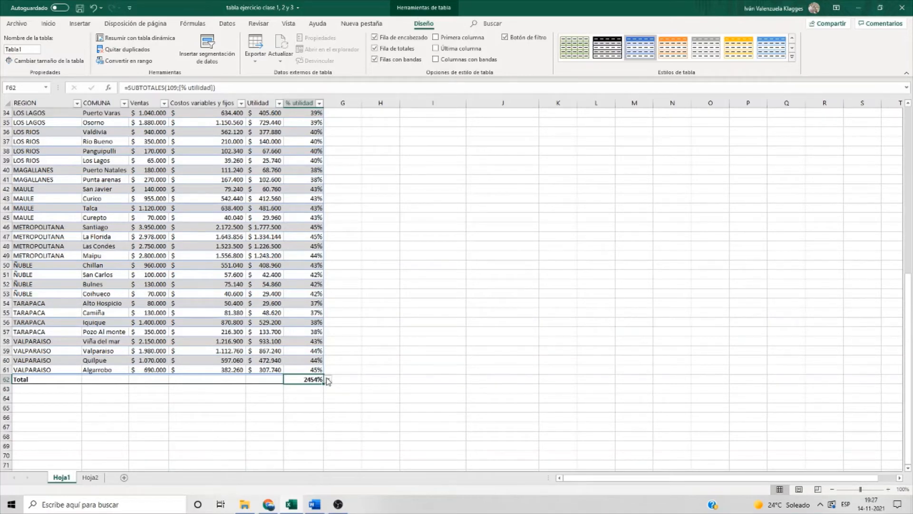
left_click(328, 379)
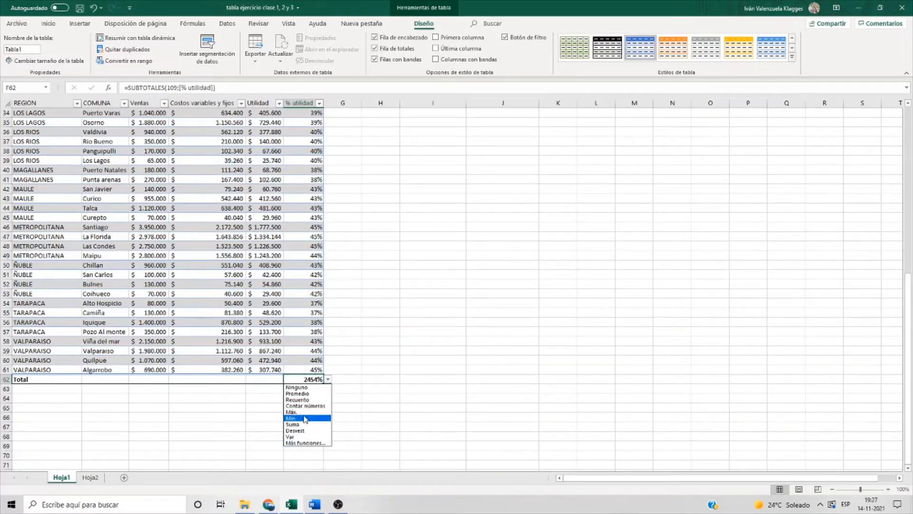
left_click(308, 394)
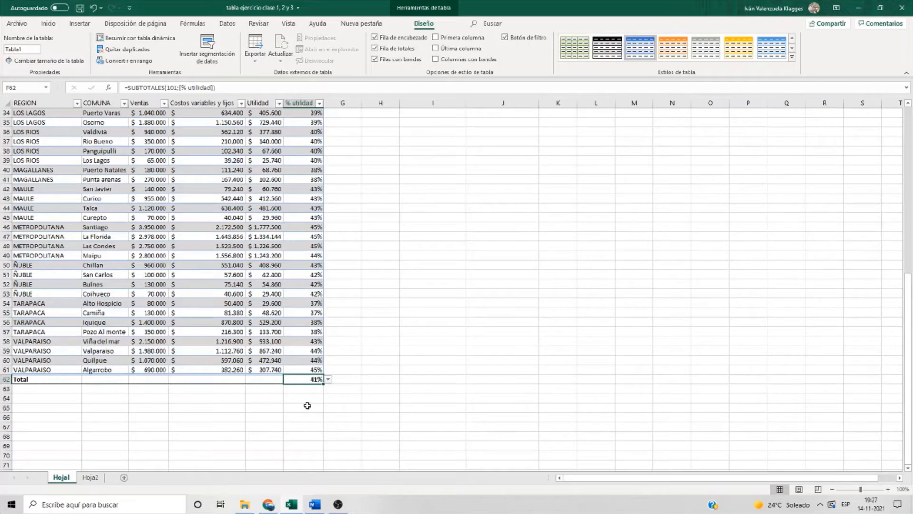
Change the calculation of the % utilidad total in F62 to Desvest and finally to Var
left_click(328, 379)
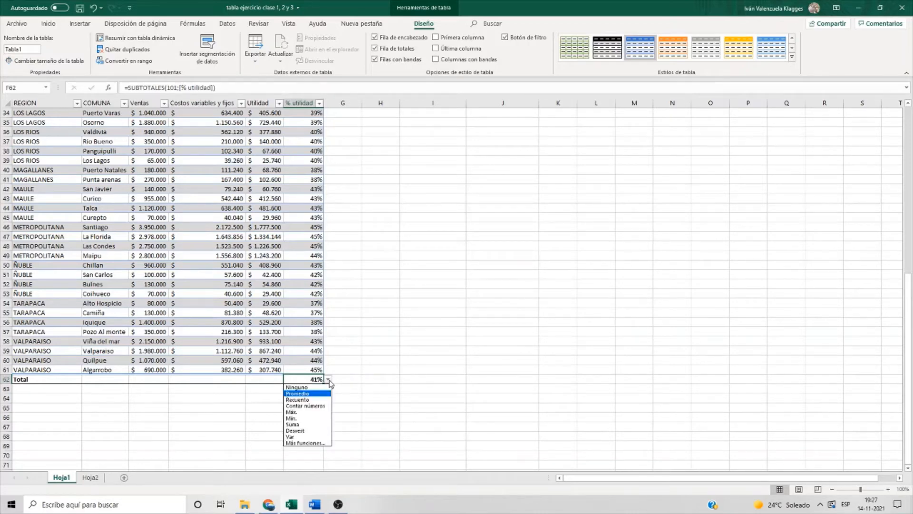
left_click(310, 431)
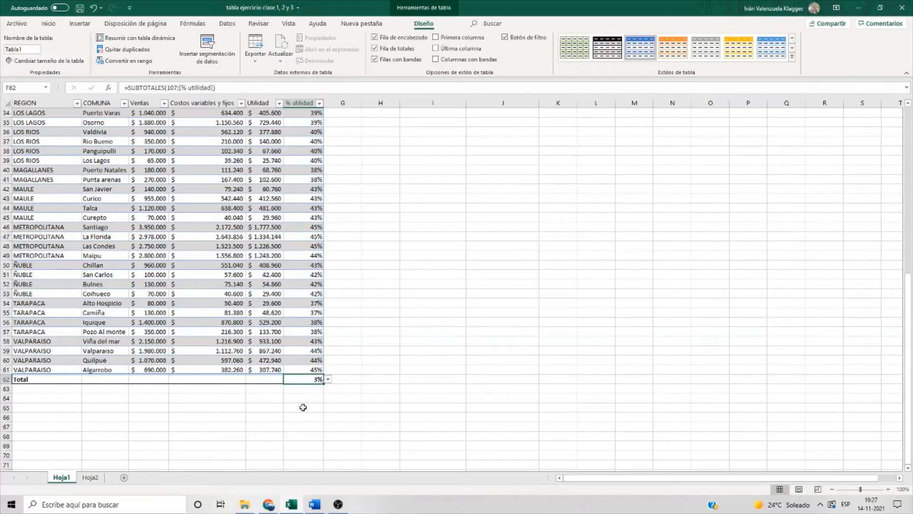
left_click(328, 379)
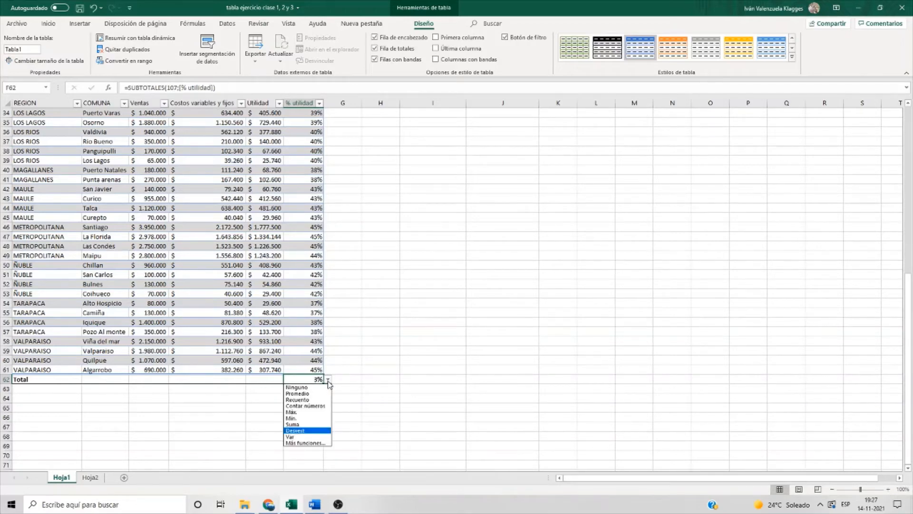
left_click(301, 438)
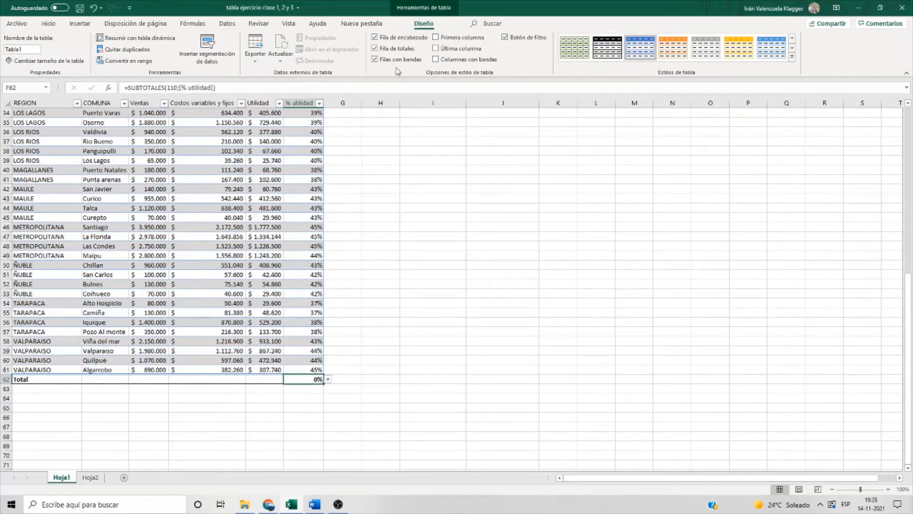
Display the % utilidad total in cell F62 with three decimal places
left_click(79, 24)
left_click(48, 24)
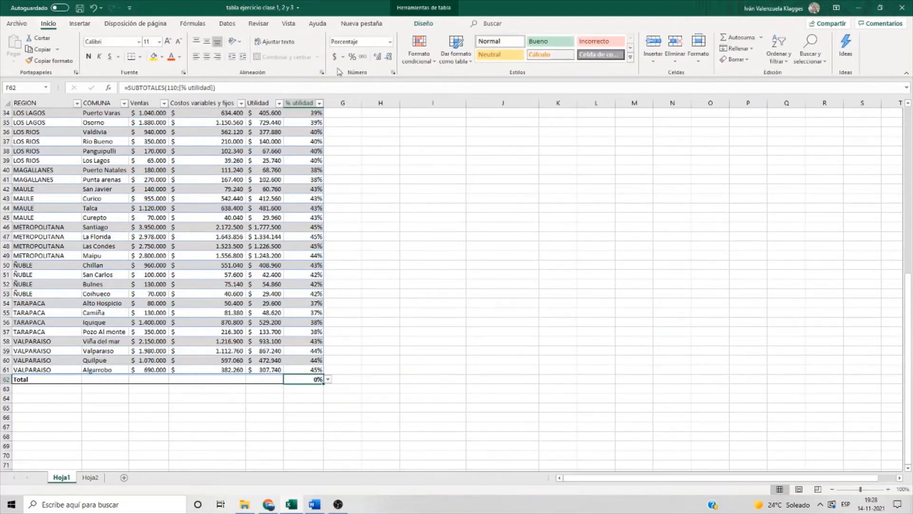
left_click(377, 57)
left_click(377, 57)
left_click(249, 283)
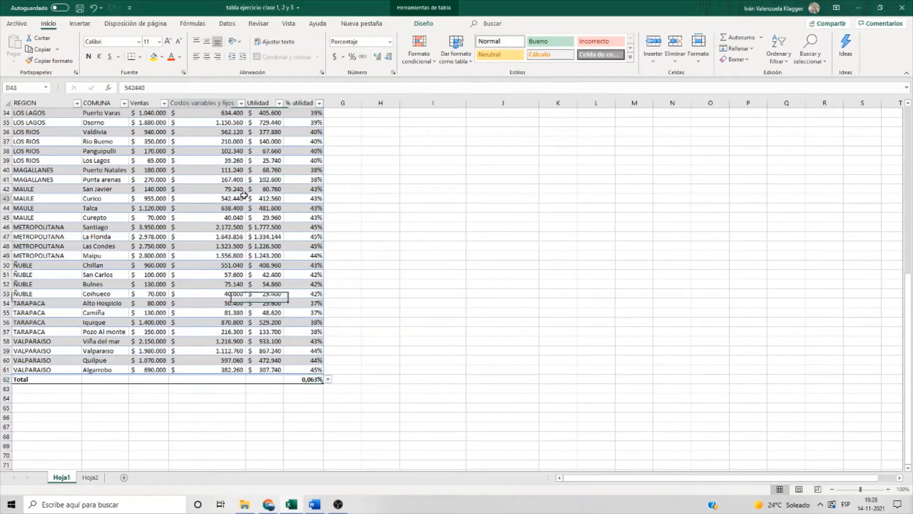
Review the records of the sales table on Hoja1 across its regions and columns
left_click(269, 274)
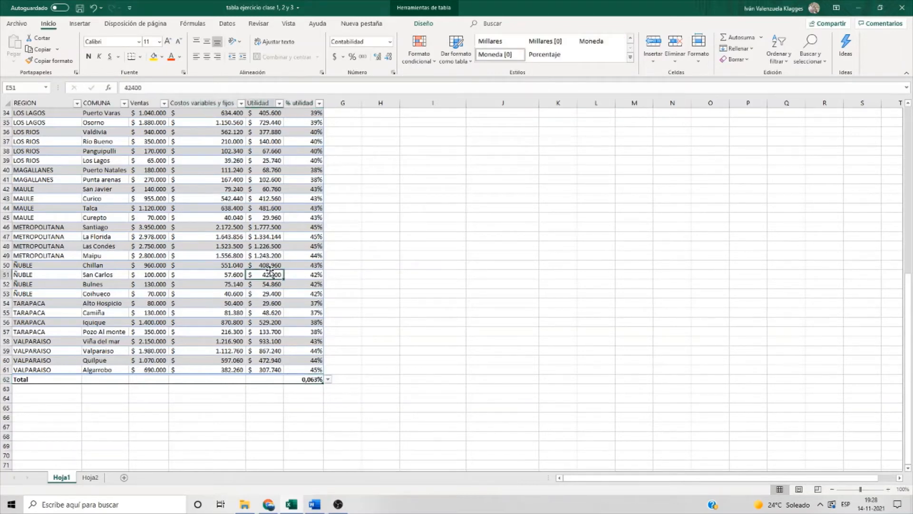
left_click(275, 304)
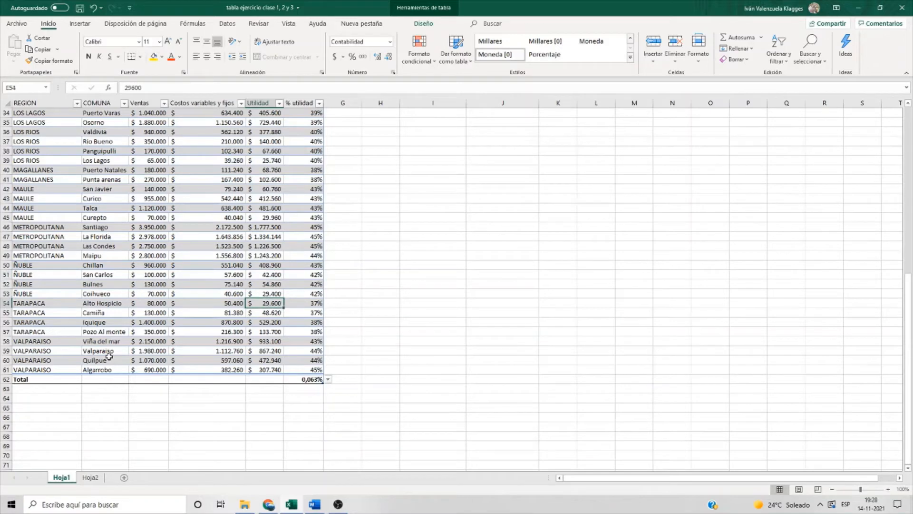
left_click(109, 358)
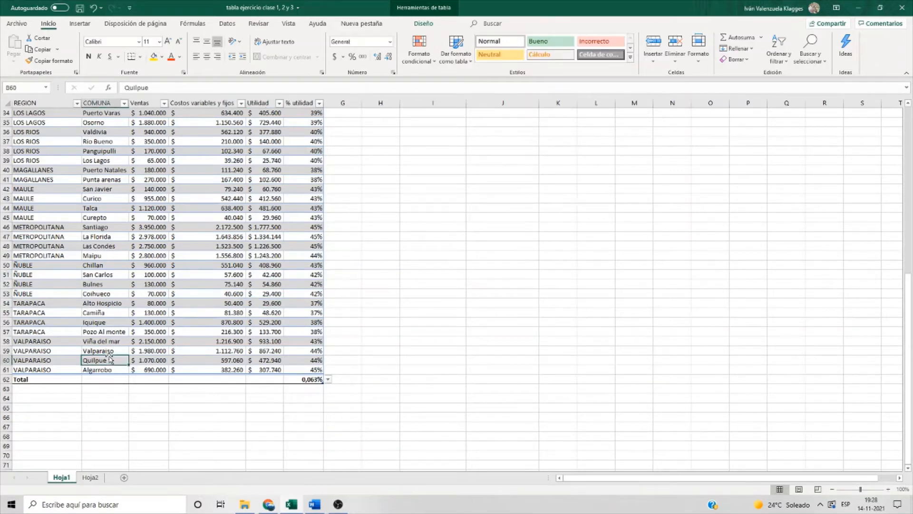
scroll(109, 357, "up", 11)
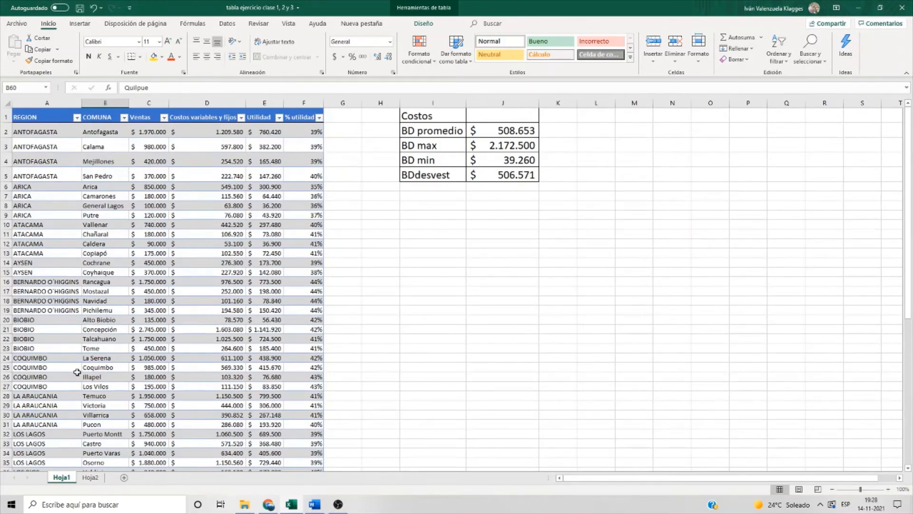
left_click_drag(43, 130, 301, 387)
left_click_drag(285, 211, 254, 230)
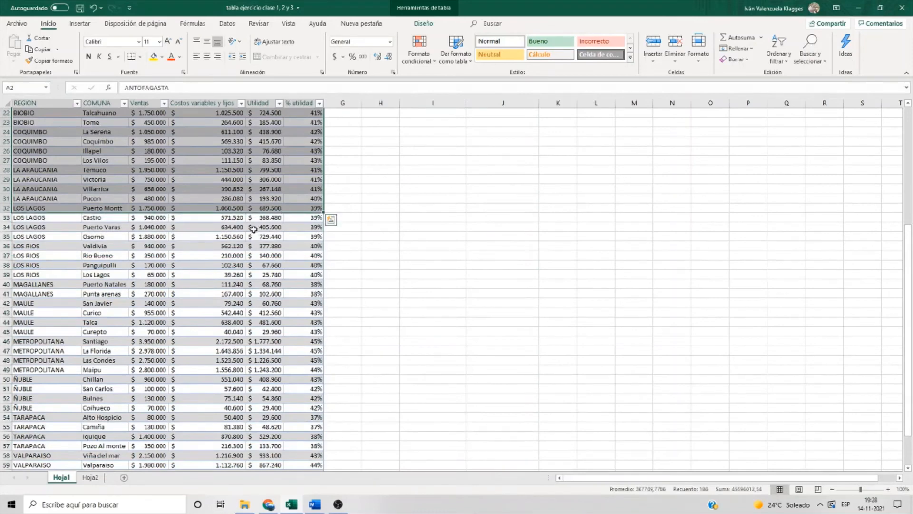
scroll(254, 230, "up", 7)
left_click(199, 250)
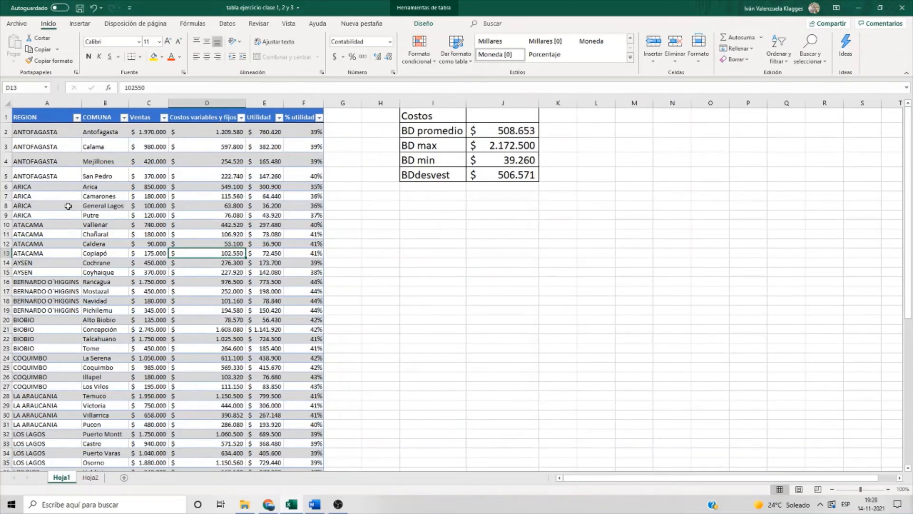
key("Down")
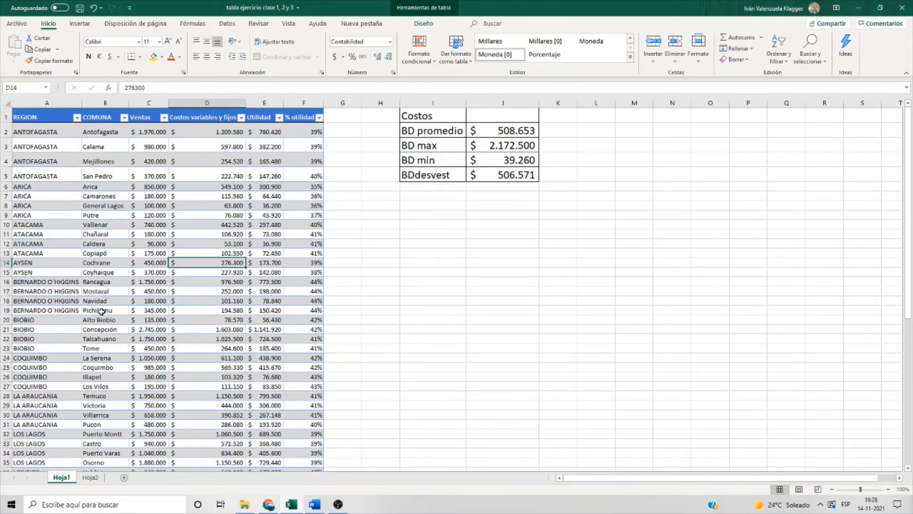
Examine the three regional tables on Hoja2 for ARICA, METROPOLITANA and LA ARAUCANIA, comparing their columns
left_click(90, 477)
left_click(200, 293)
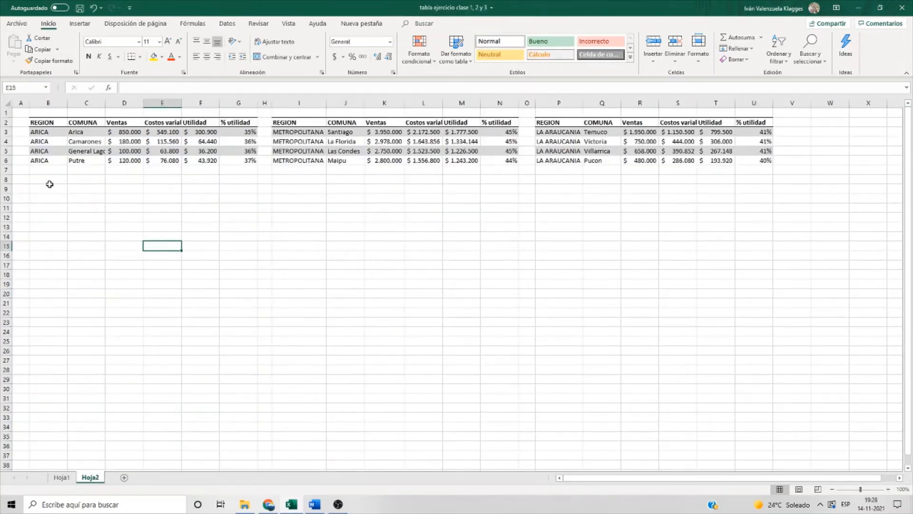
left_click(55, 123)
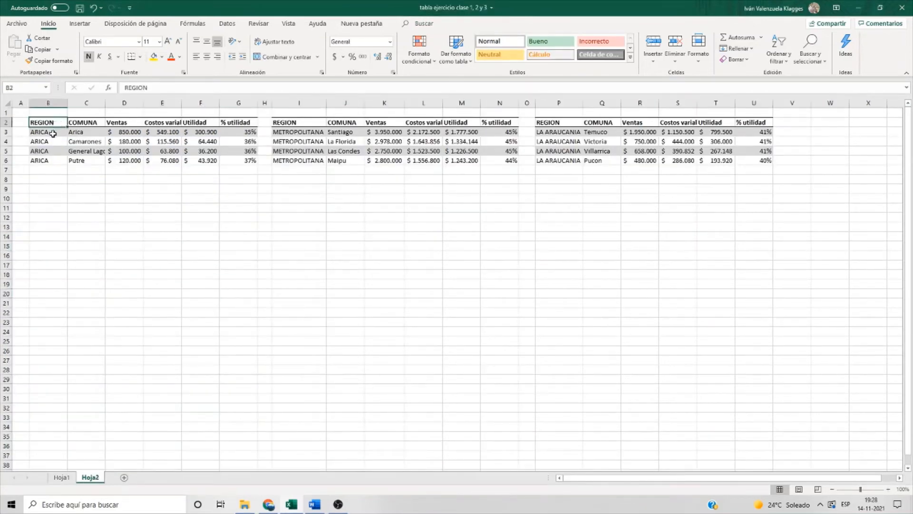
left_click_drag(52, 134, 50, 160)
left_click(104, 138)
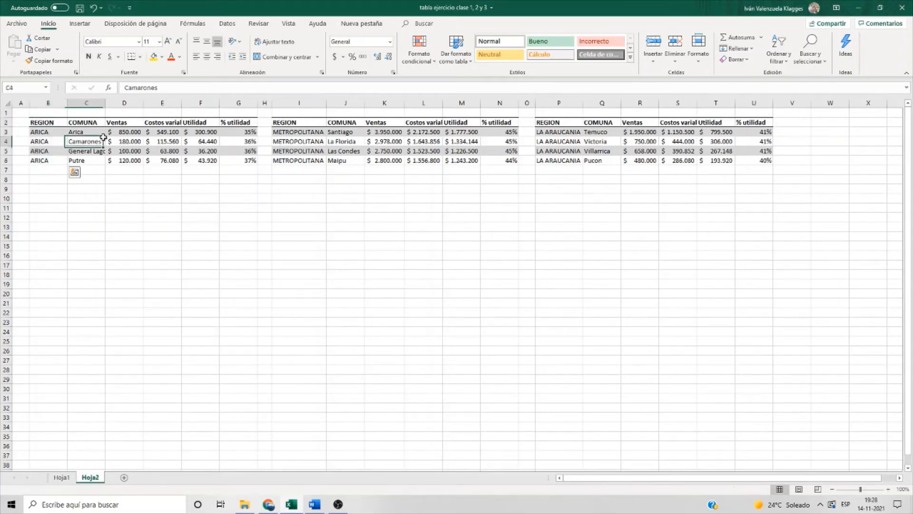
left_click_drag(124, 133, 126, 160)
left_click_drag(170, 133, 173, 164)
left_click_drag(200, 133, 202, 162)
left_click_drag(239, 132, 244, 158)
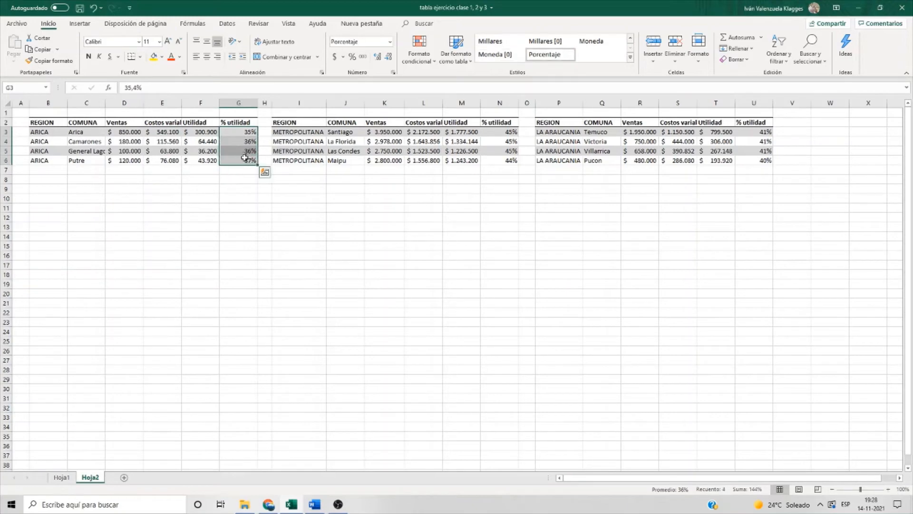
left_click_drag(309, 132, 316, 162)
left_click_drag(560, 135, 568, 161)
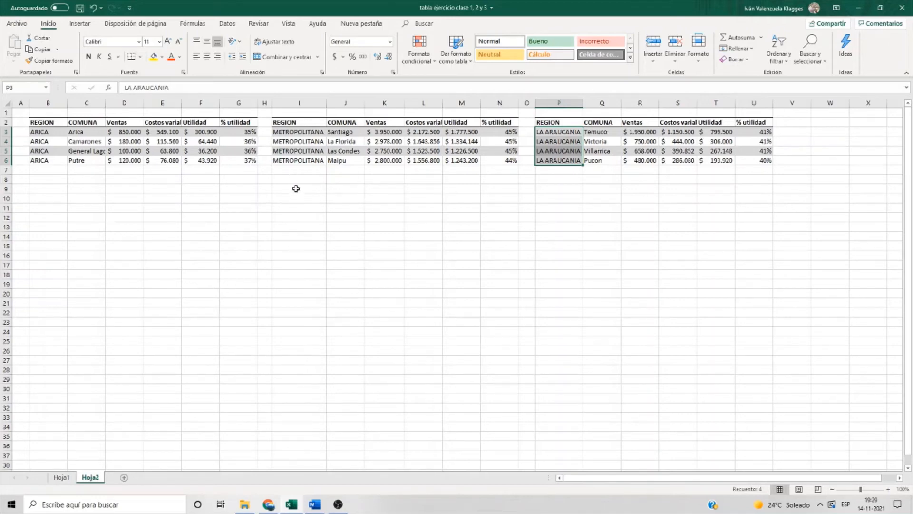
Start a Consolidar operation at cell I9 of Hoja2 with Suma as the function
left_click(299, 186)
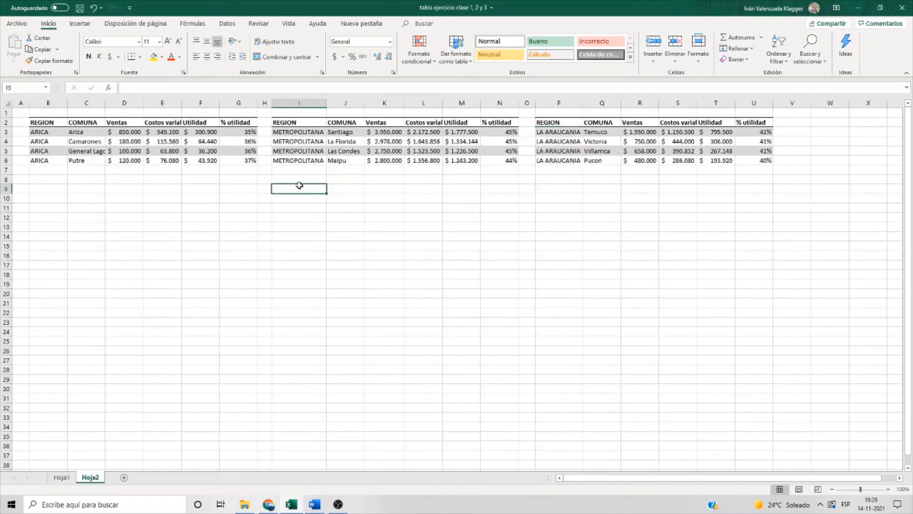
left_click(61, 186)
left_click(293, 188)
left_click(228, 25)
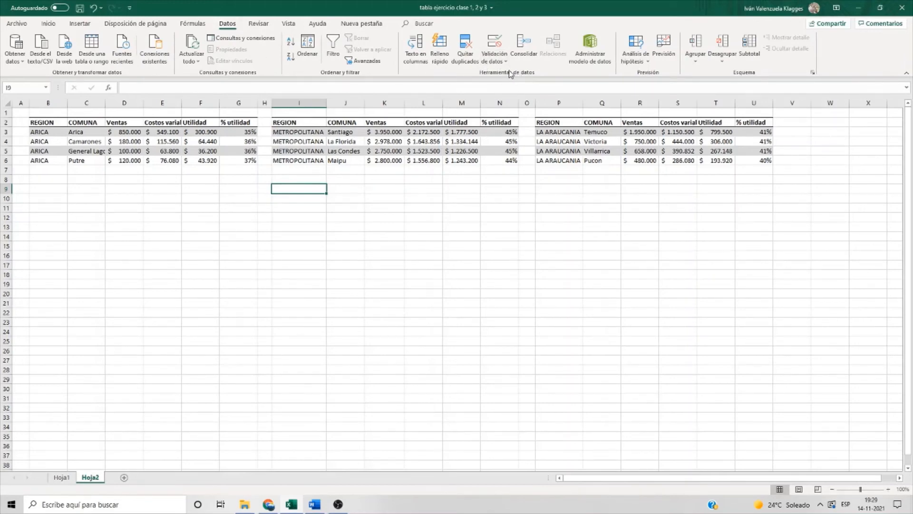
left_click(523, 44)
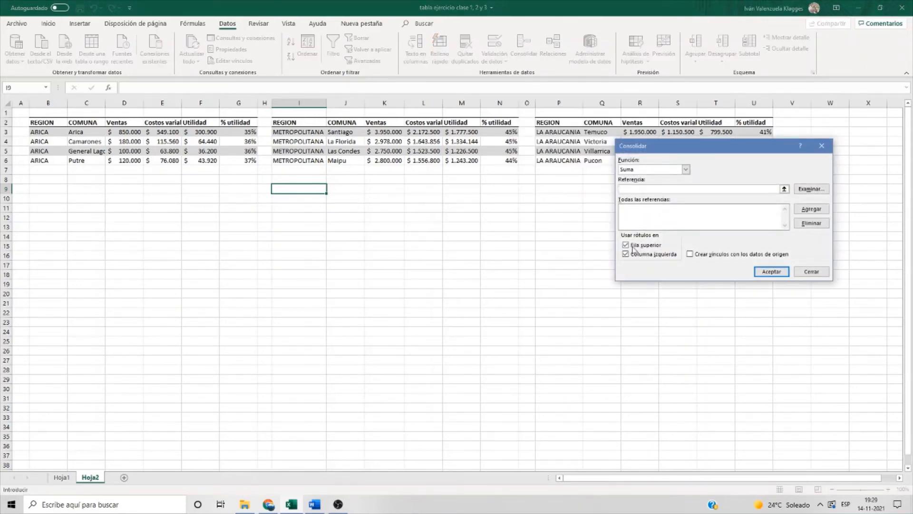
left_click(686, 170)
left_click(685, 170)
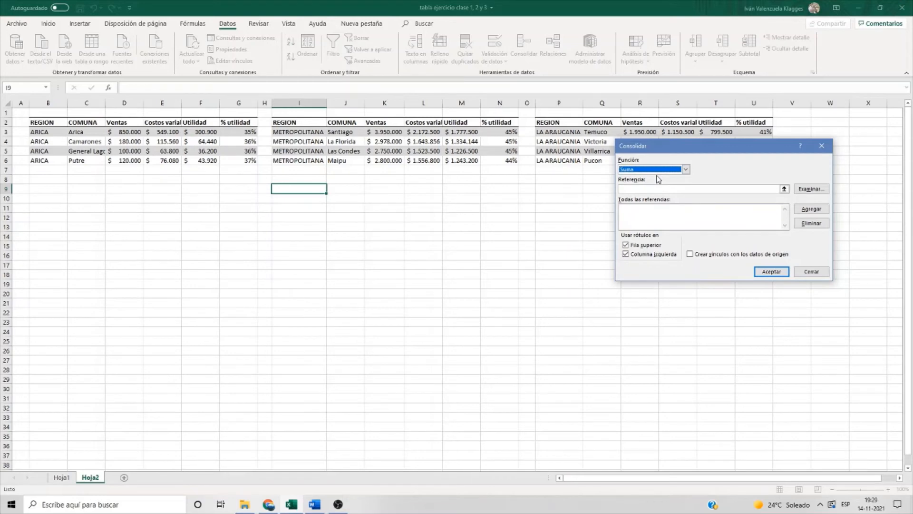
Add the three regional tables, B2:G6, I2:N6 and P2:U6 with their headers, as consolidation references
left_click(702, 189)
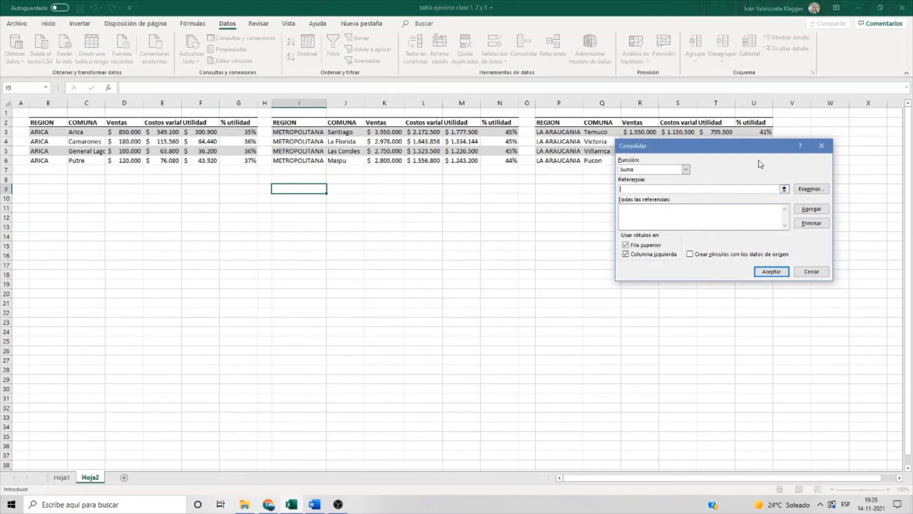
left_click_drag(753, 149, 773, 167)
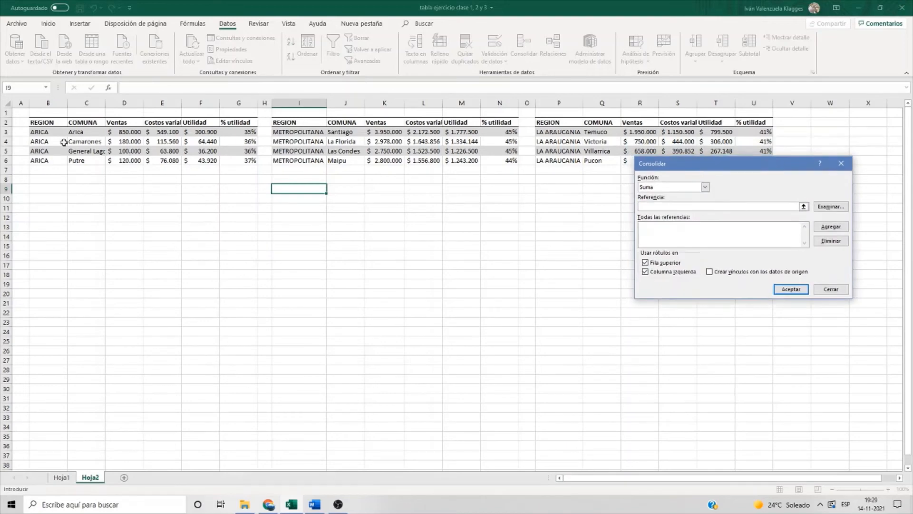
left_click_drag(48, 123, 244, 161)
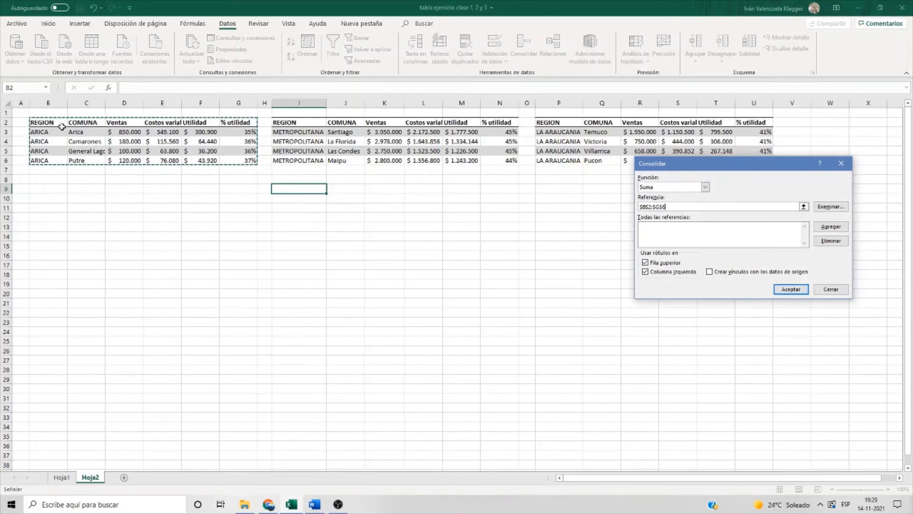
left_click(830, 227)
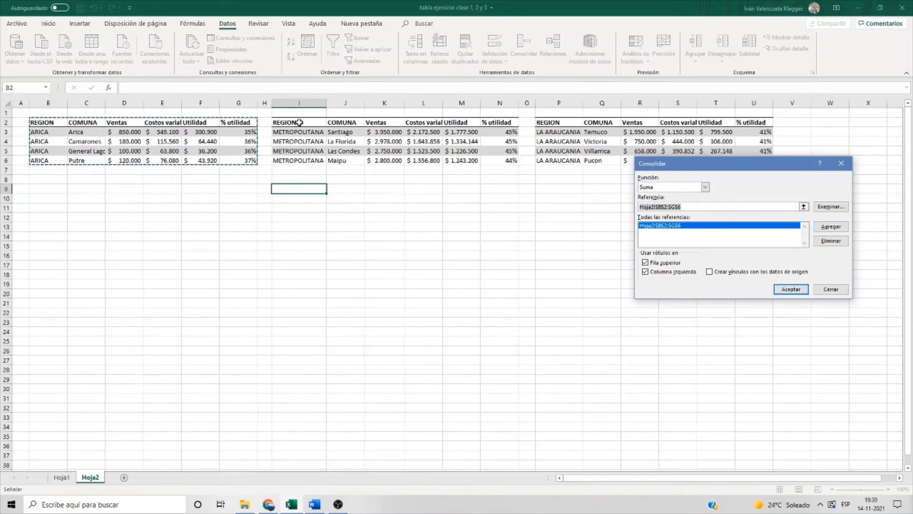
left_click_drag(299, 124, 497, 162)
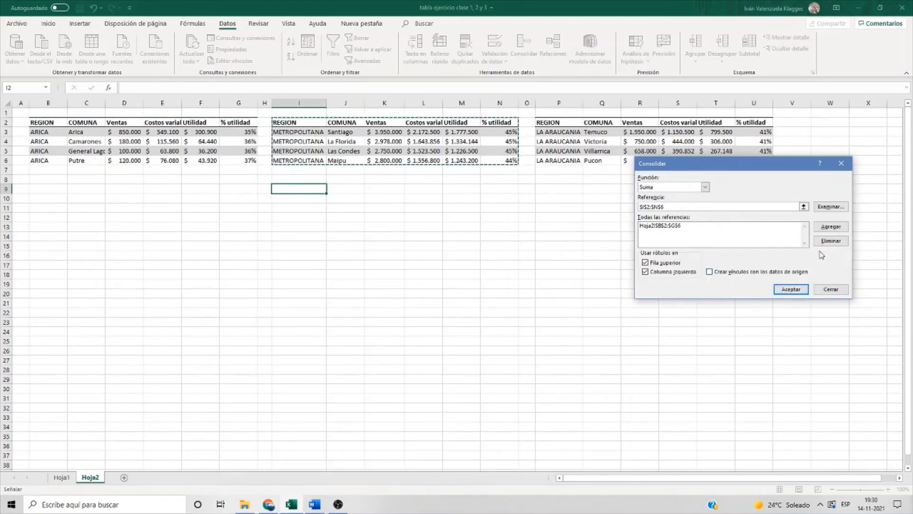
left_click(832, 227)
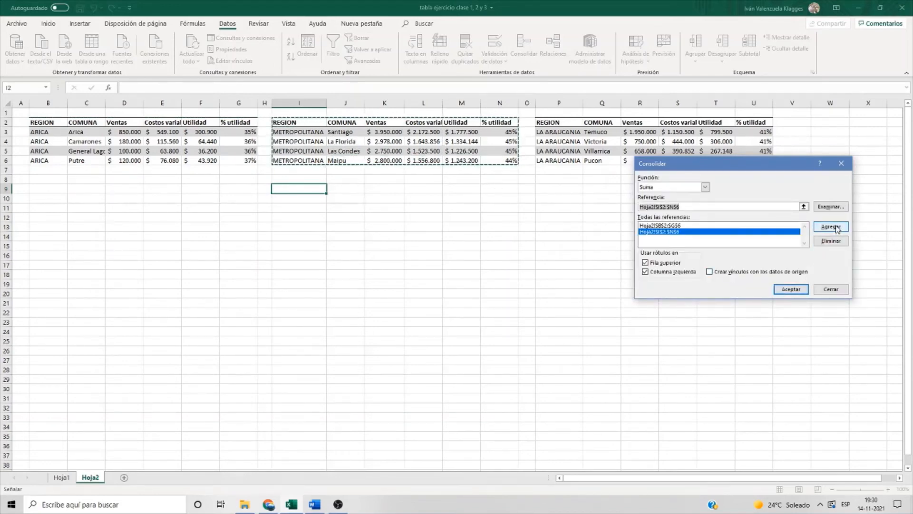
left_click_drag(570, 122, 570, 123)
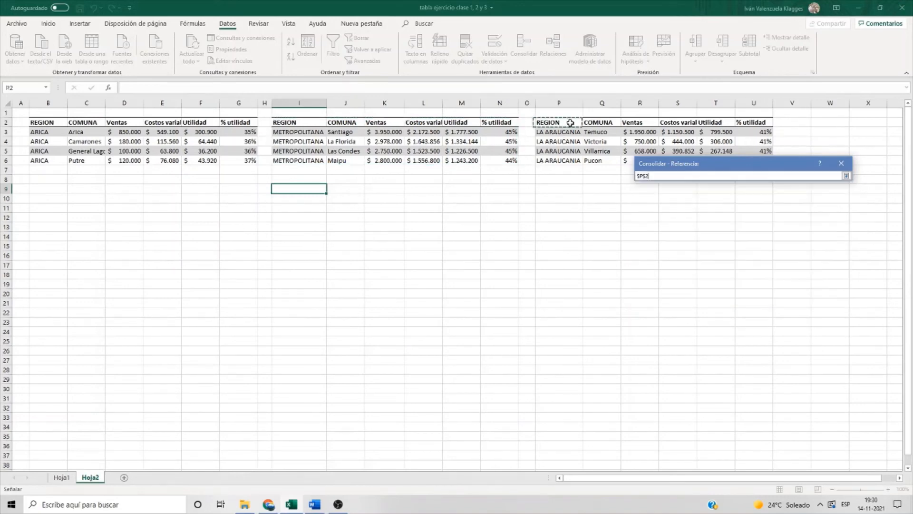
left_click_drag(766, 156, 750, 192)
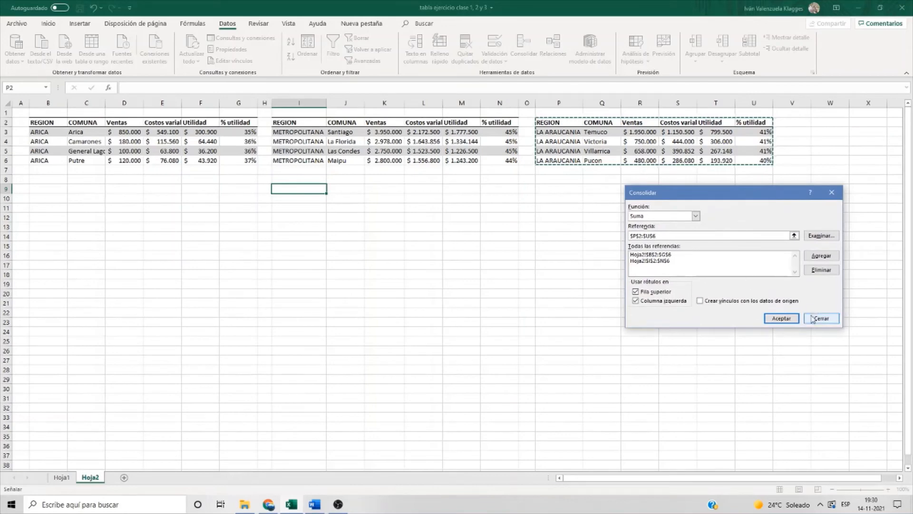
left_click(822, 256)
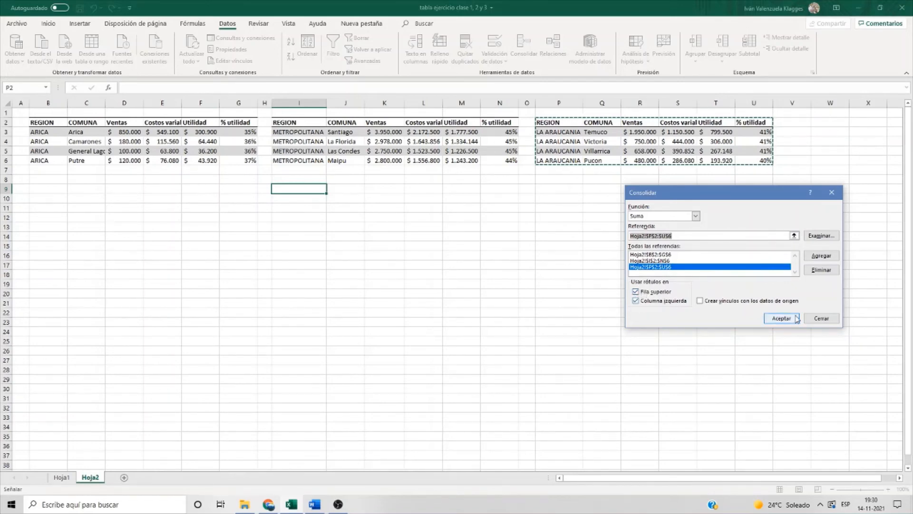
Try consolidating the three tables with the Fila superior and Columna izquierda labels turned off
left_click(635, 292)
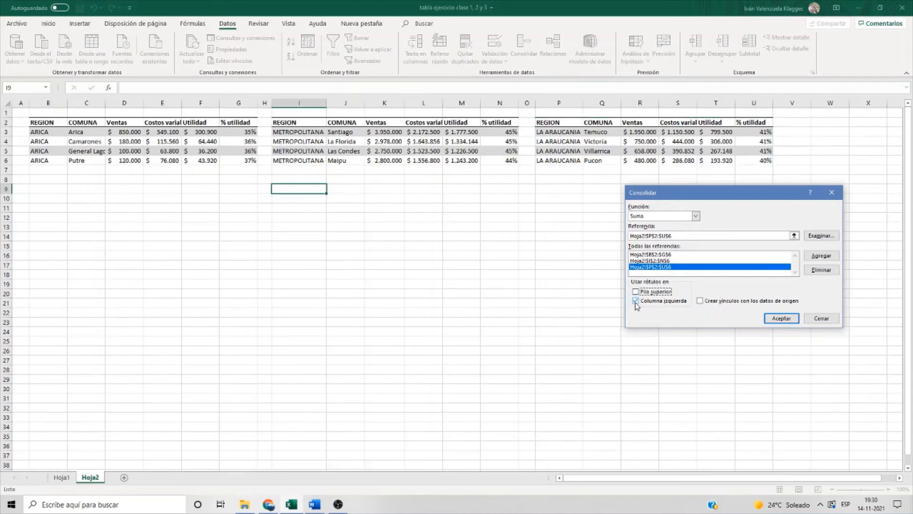
left_click(635, 302)
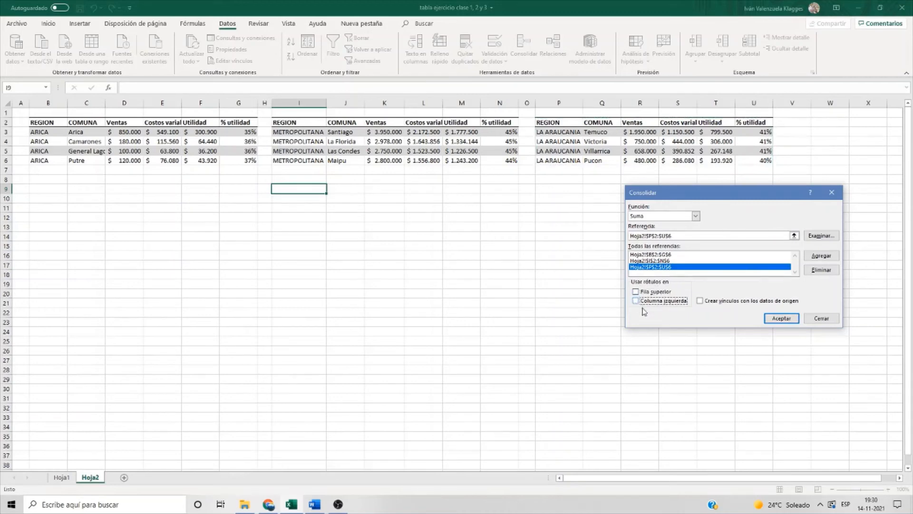
left_click(782, 319)
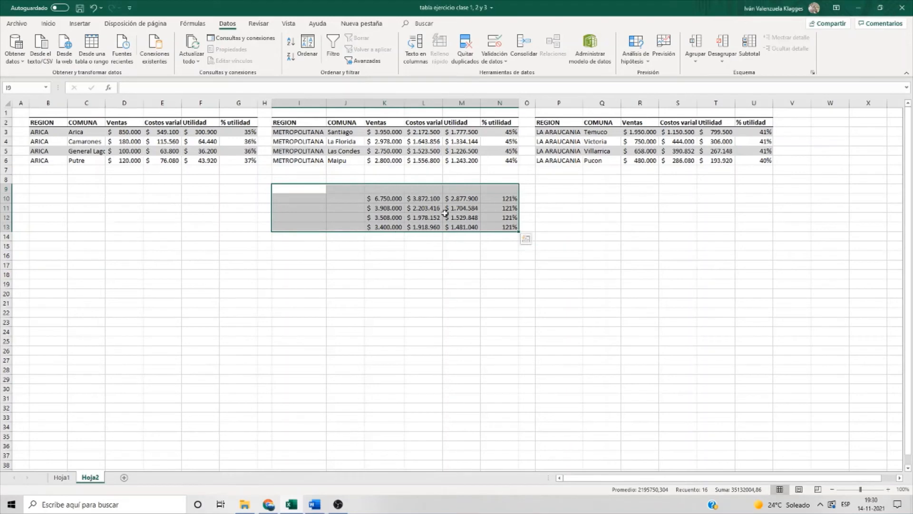
Consolidate the same references at I9 again with the Fila superior and Columna izquierda labels turned on
left_click(521, 50)
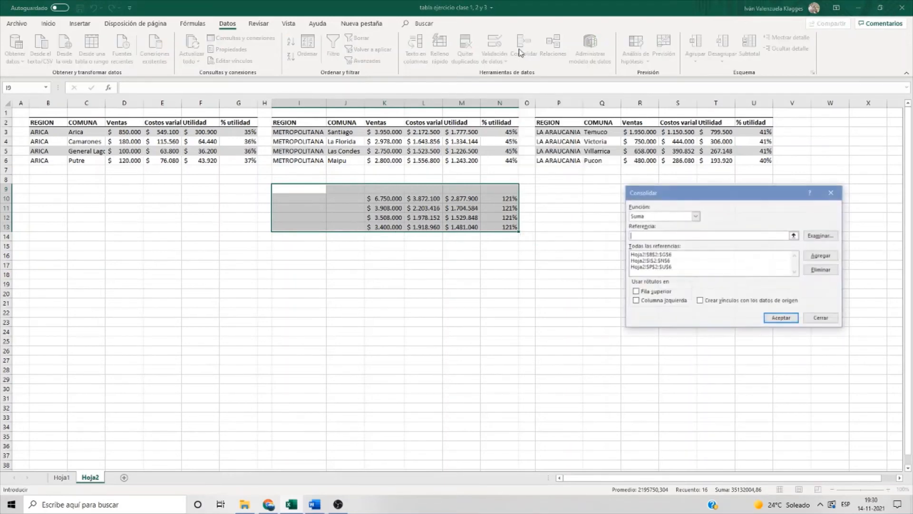
left_click(636, 291)
left_click(636, 301)
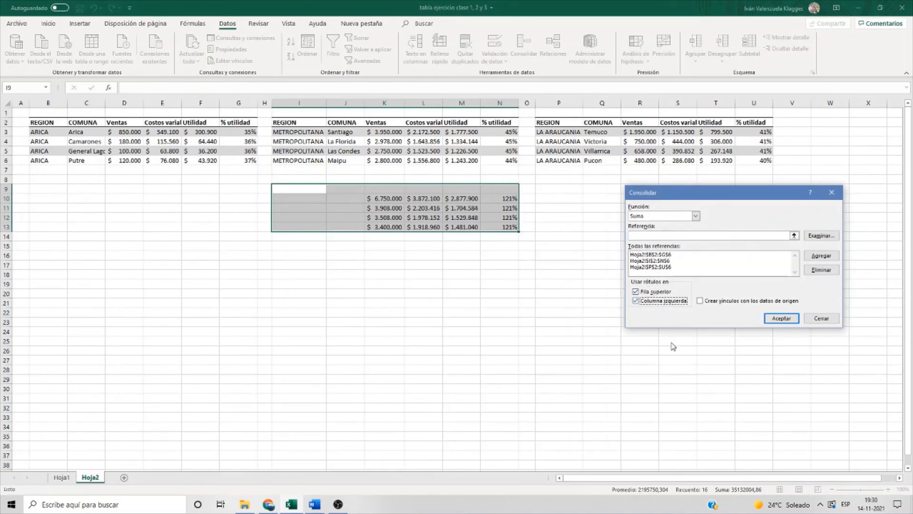
left_click(785, 318)
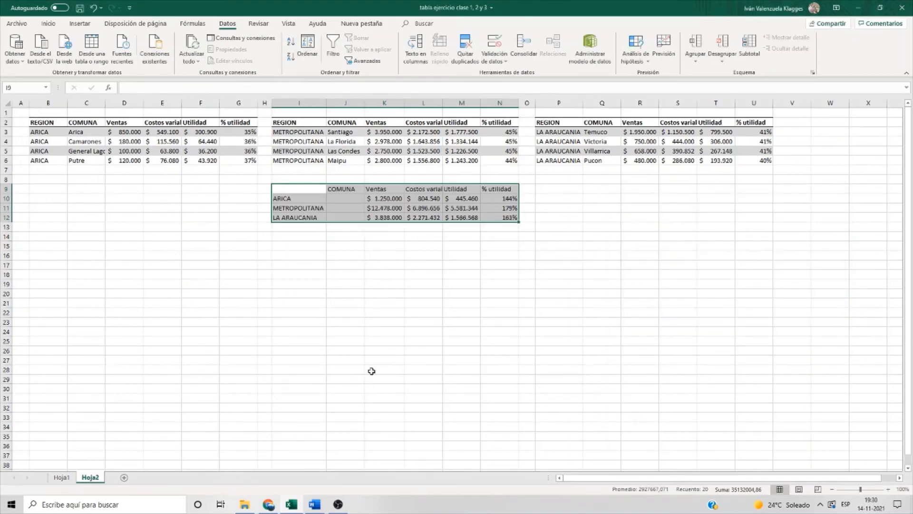
Check the consolidated Ventas value of the ARICA region against its source table
left_click(343, 265)
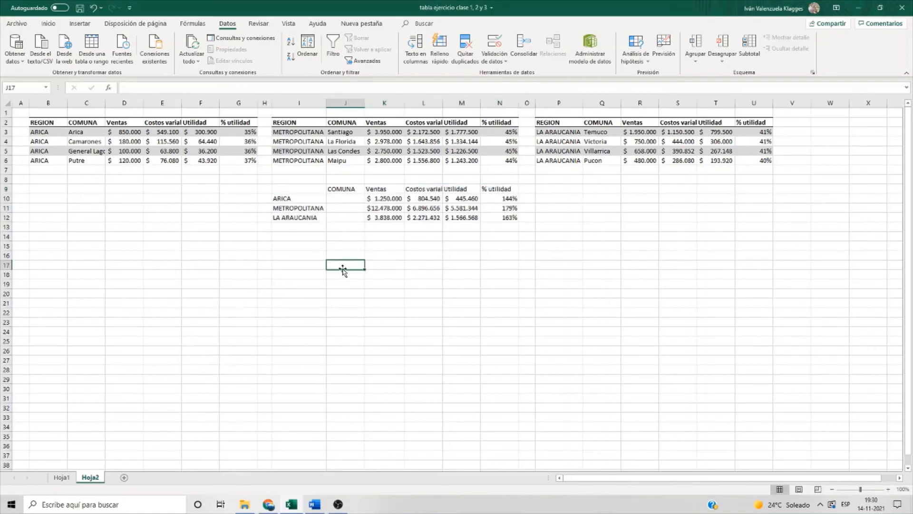
left_click(298, 199)
left_click(388, 195)
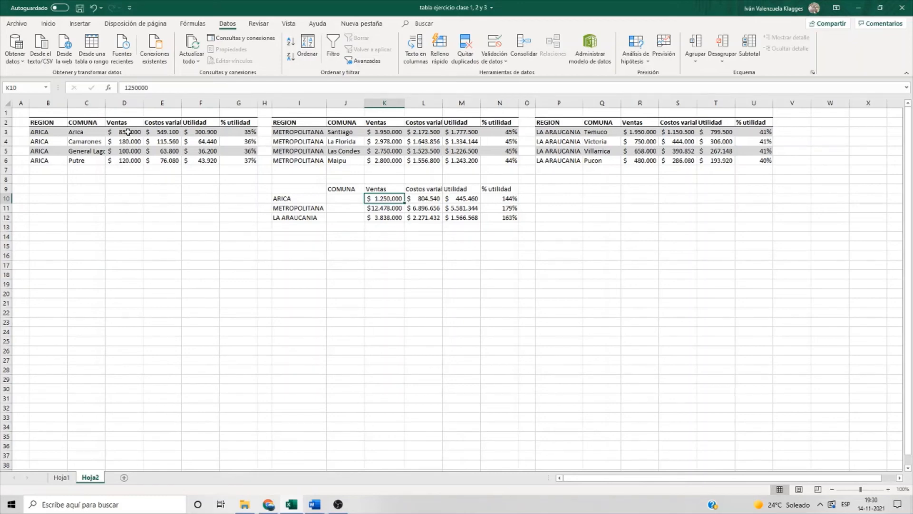
Review the consolidated Ventas, Costos variables, Utilidad and % utilidad values, comparing the ARICA Ventas with its source range D3:D6
left_click_drag(127, 134, 125, 158)
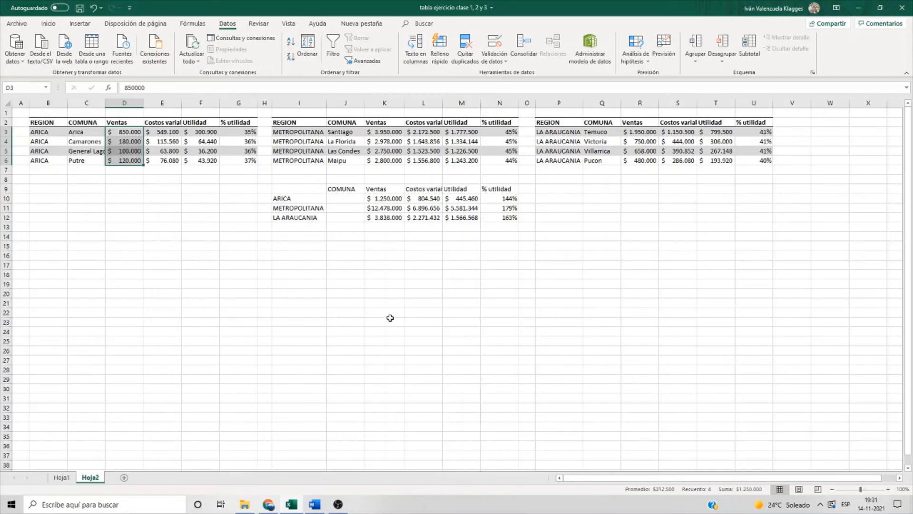
left_click(400, 293)
left_click(384, 209)
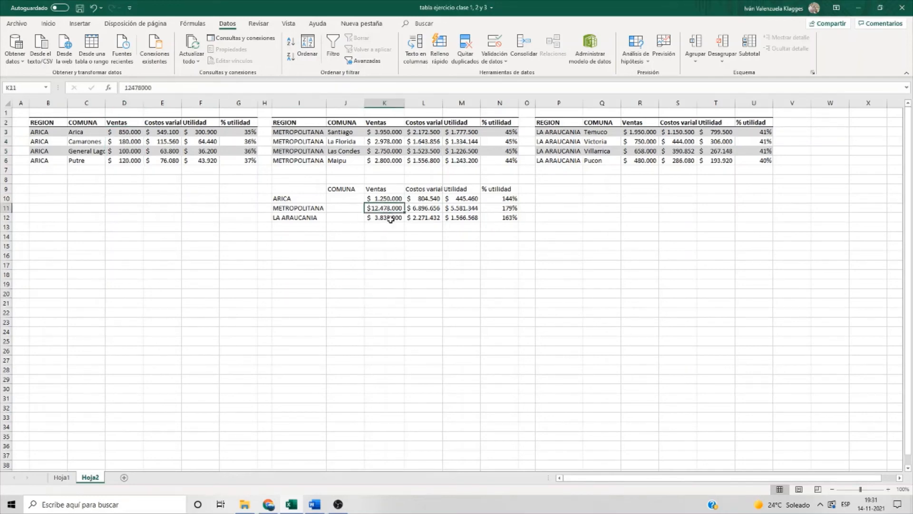
left_click(391, 219)
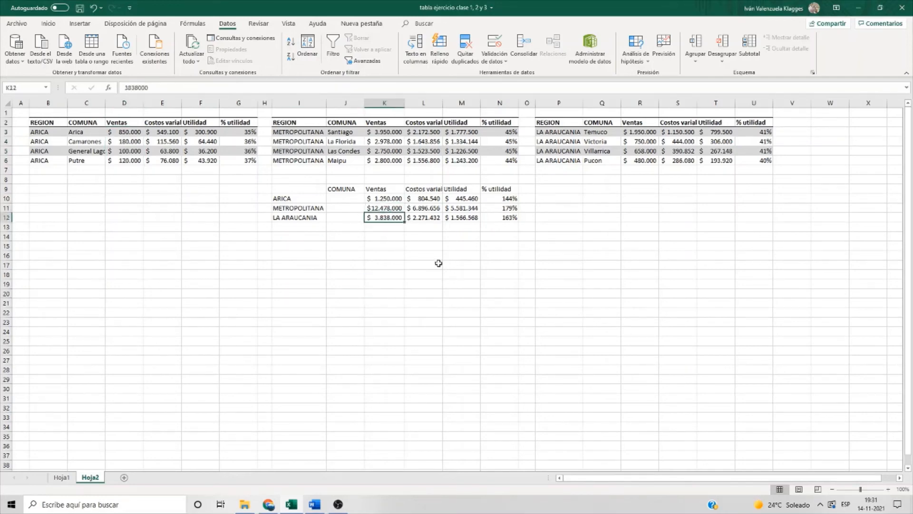
left_click(489, 310)
left_click(424, 210)
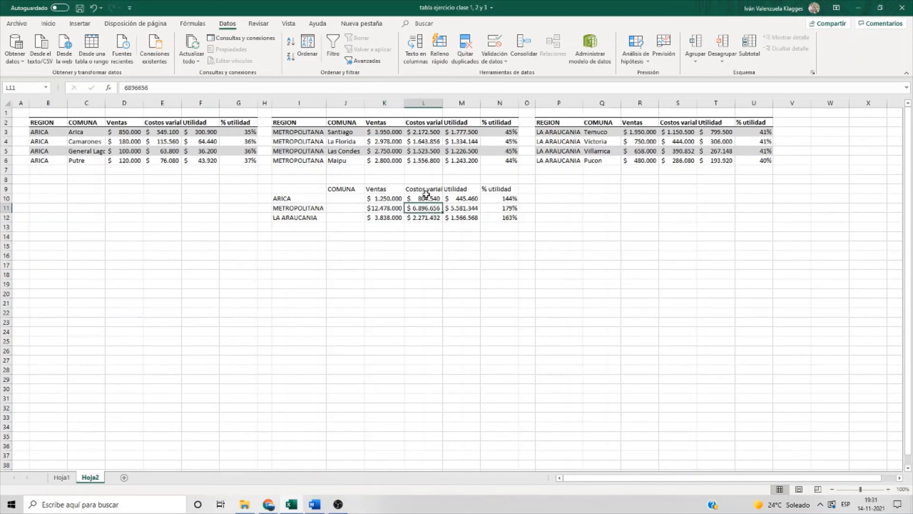
left_click(425, 189)
left_click(425, 198)
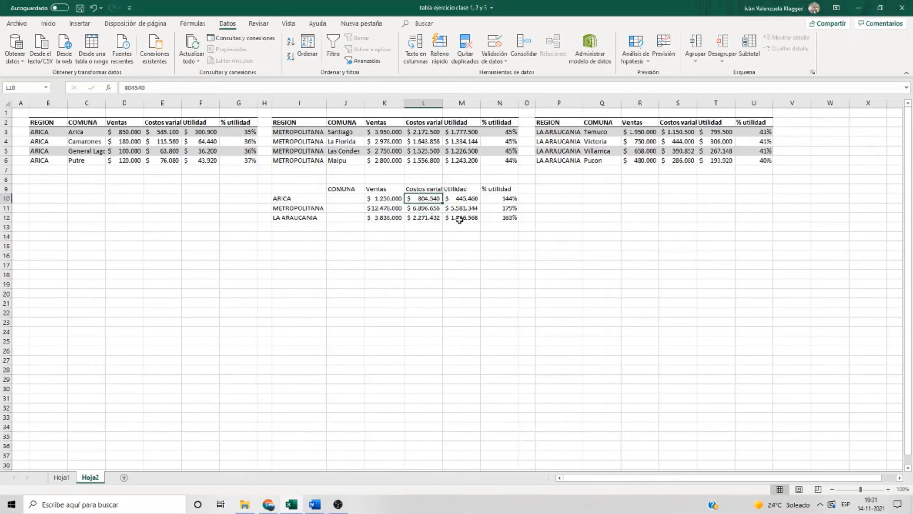
left_click(463, 200)
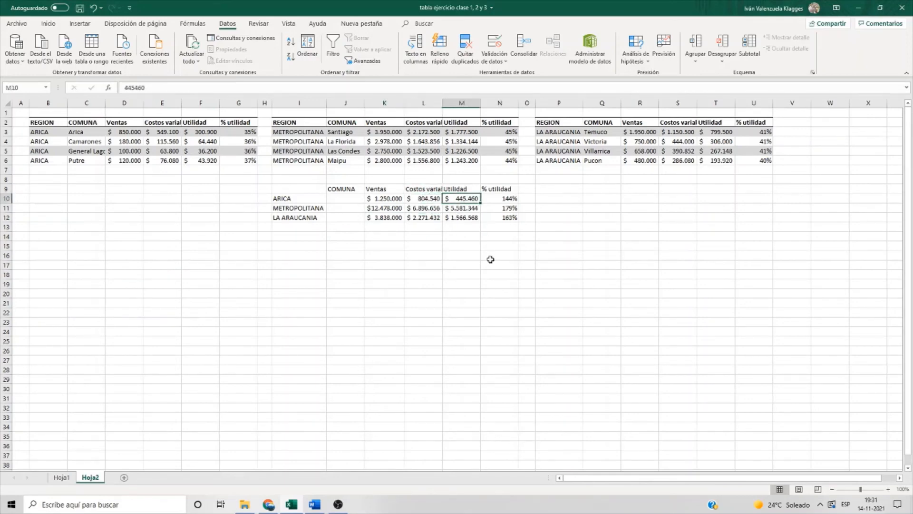
left_click(506, 200)
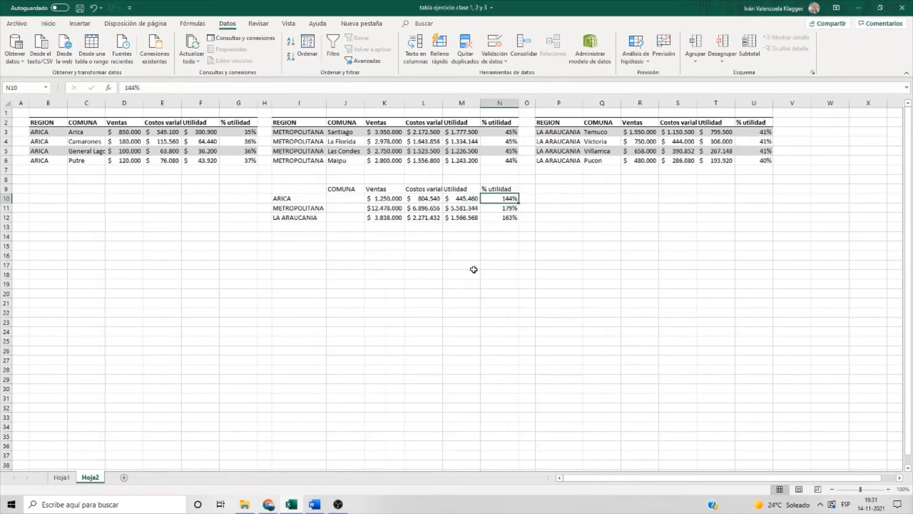
left_click(473, 268)
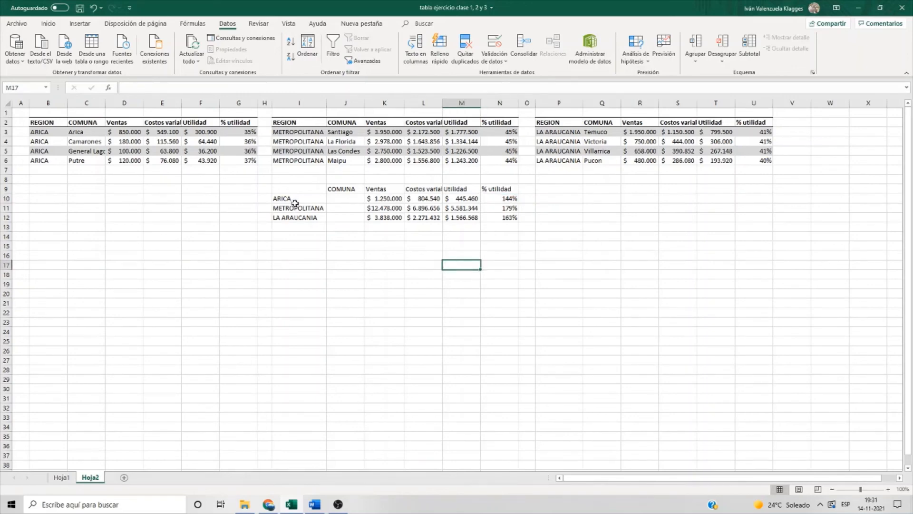
Try consolidating the three regional tables with the Promedio function, using K10 as the destination cell
left_click(367, 202)
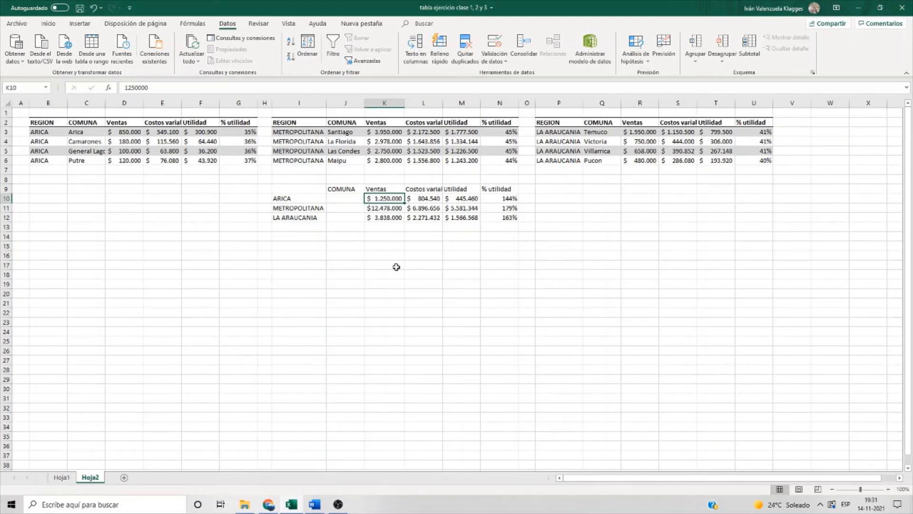
left_click(524, 45)
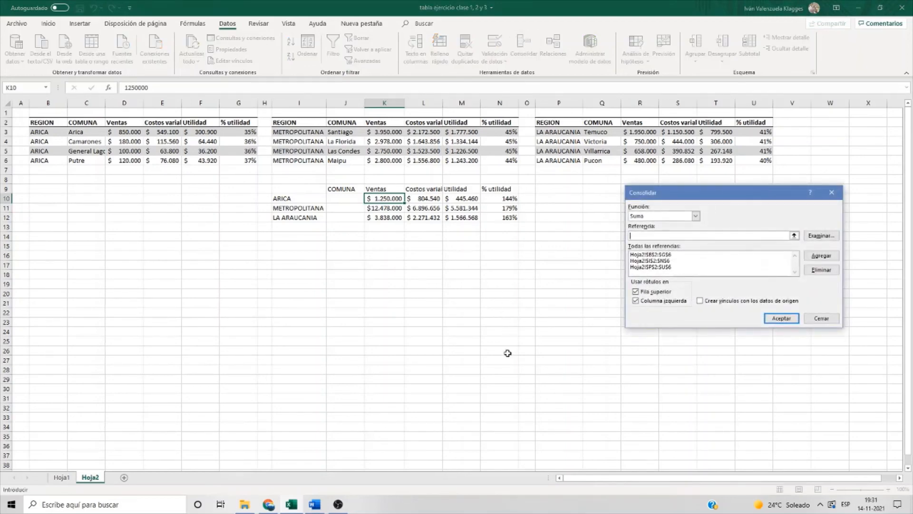
left_click(821, 318)
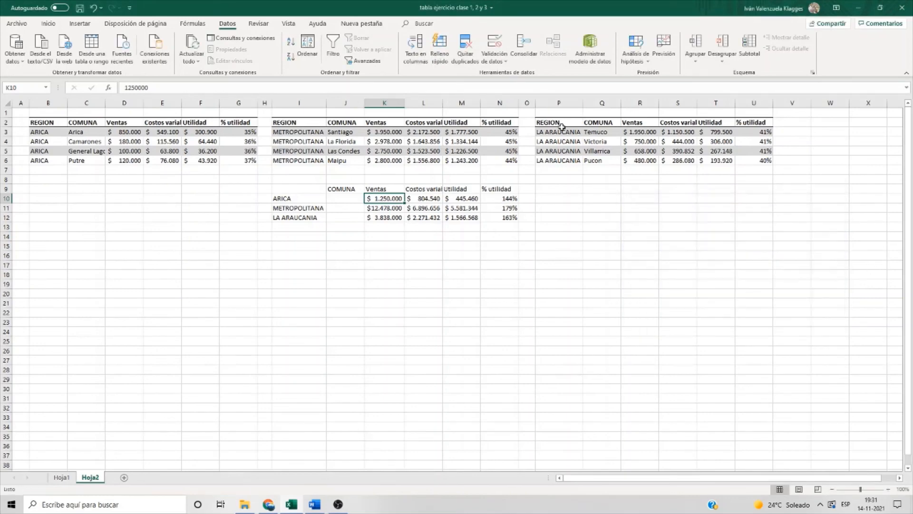
left_click(523, 42)
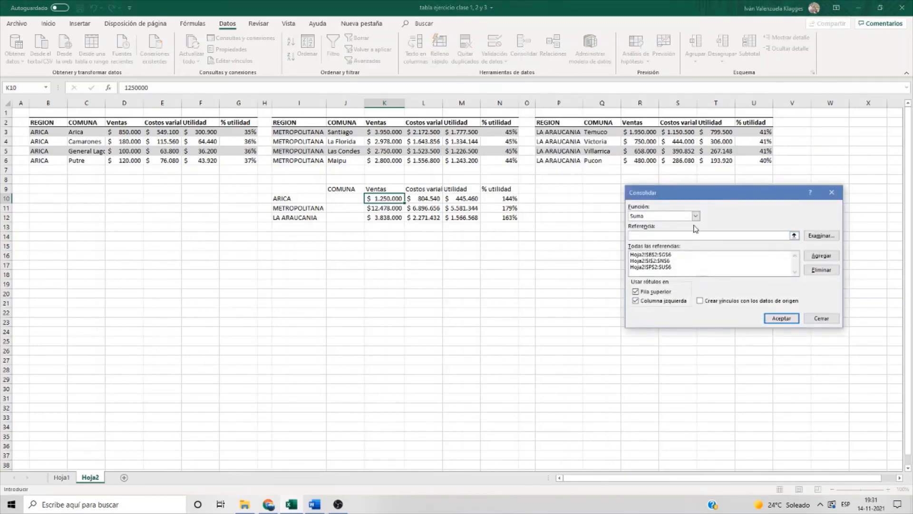
left_click(695, 216)
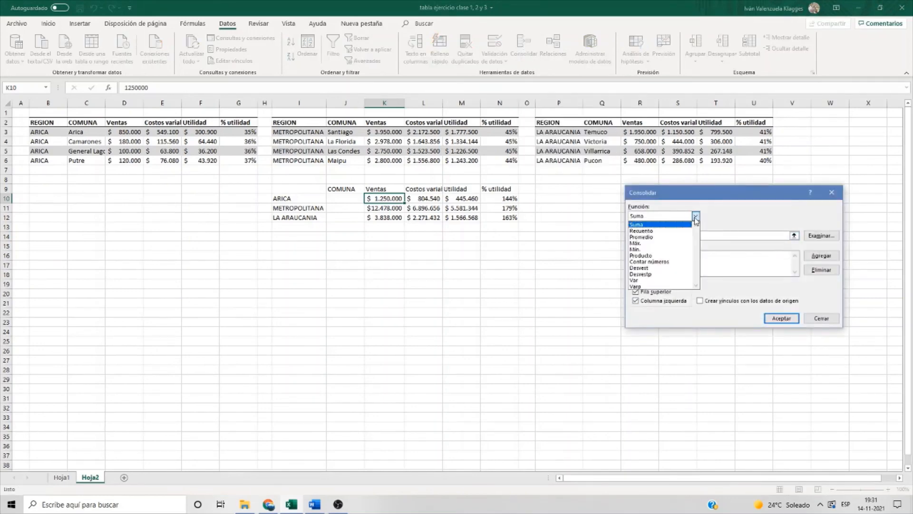
left_click(652, 237)
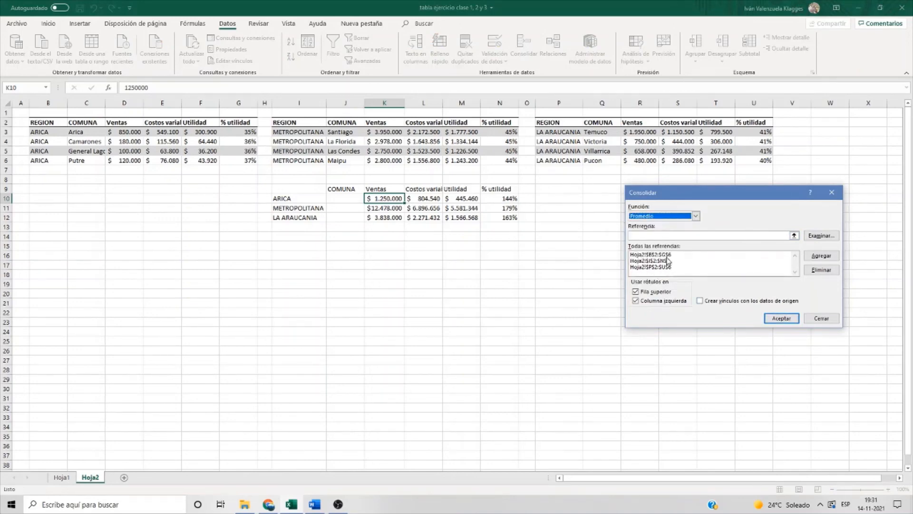
left_click(776, 319)
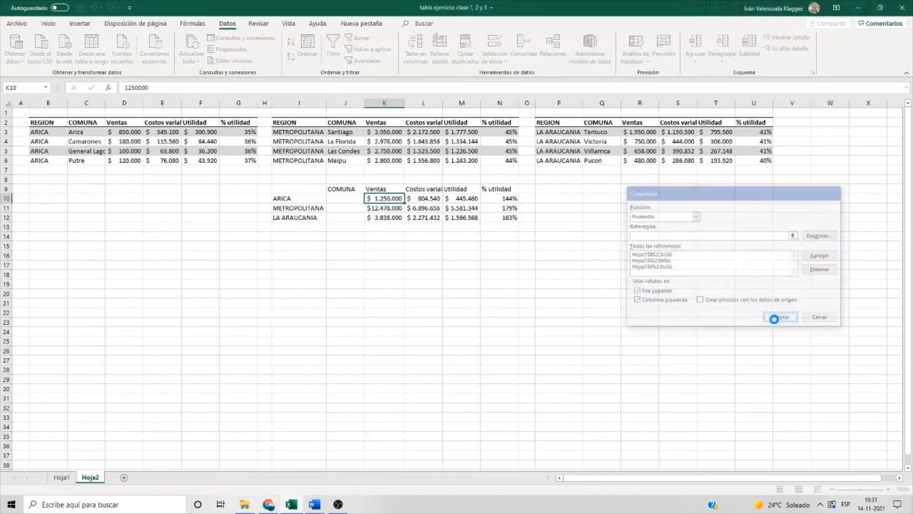
Undo the last two consolidations and restore the labelled sum consolidation at I9
left_click(93, 8)
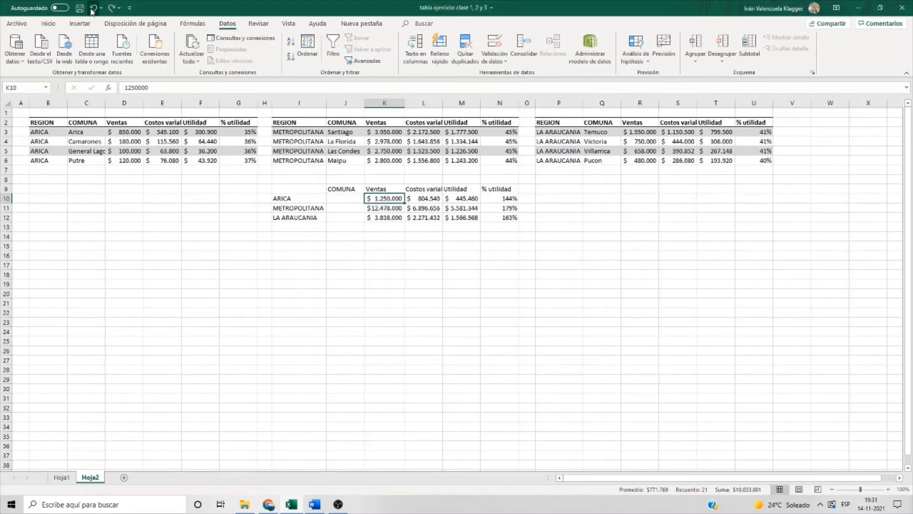
left_click(93, 8)
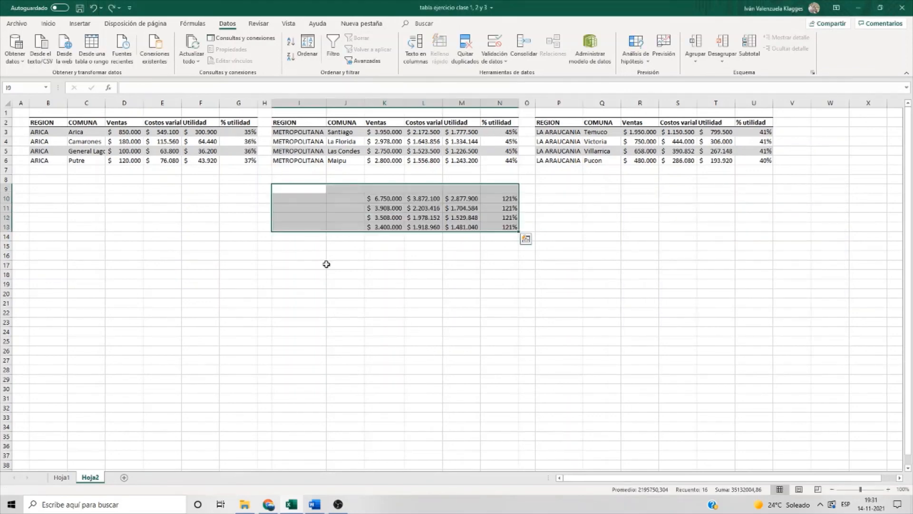
left_click(112, 7)
Consolidate the three regional tables at I9 with the Promedio function, using the same references and both label options
left_click(316, 189)
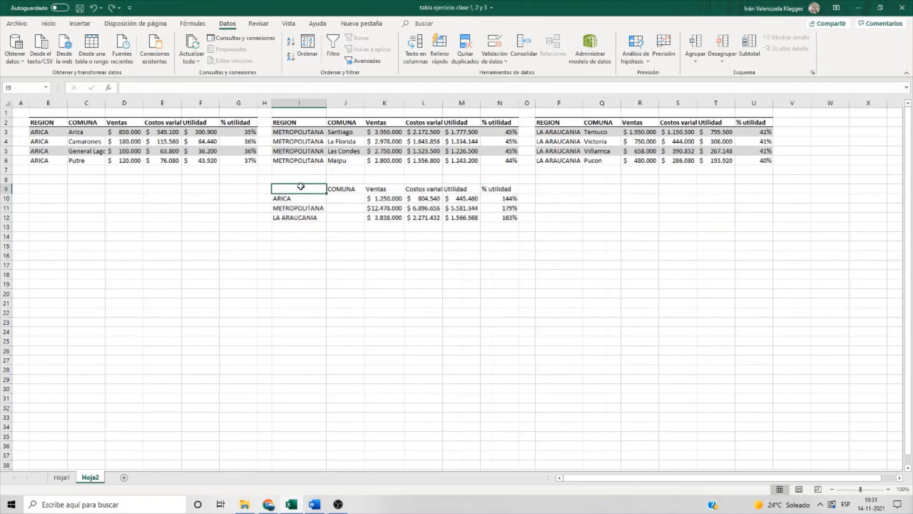
left_click(524, 46)
left_click(672, 218)
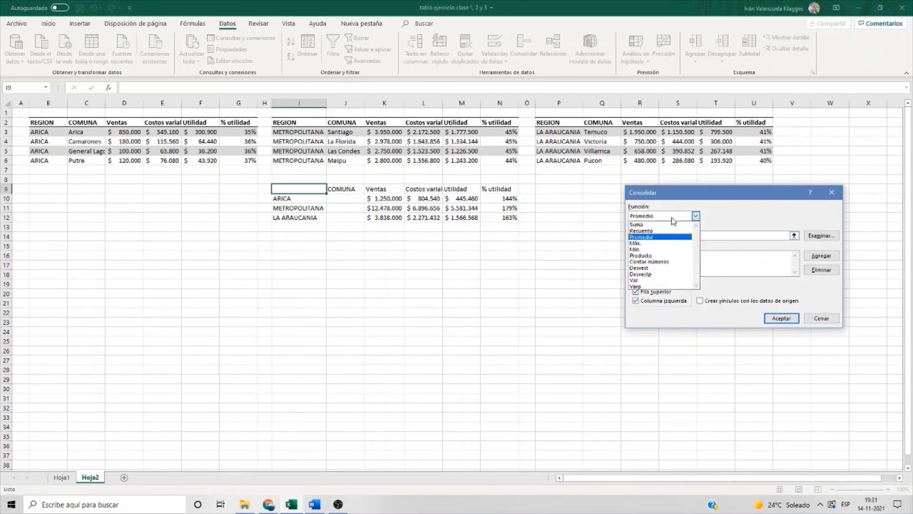
left_click(672, 219)
left_click(781, 318)
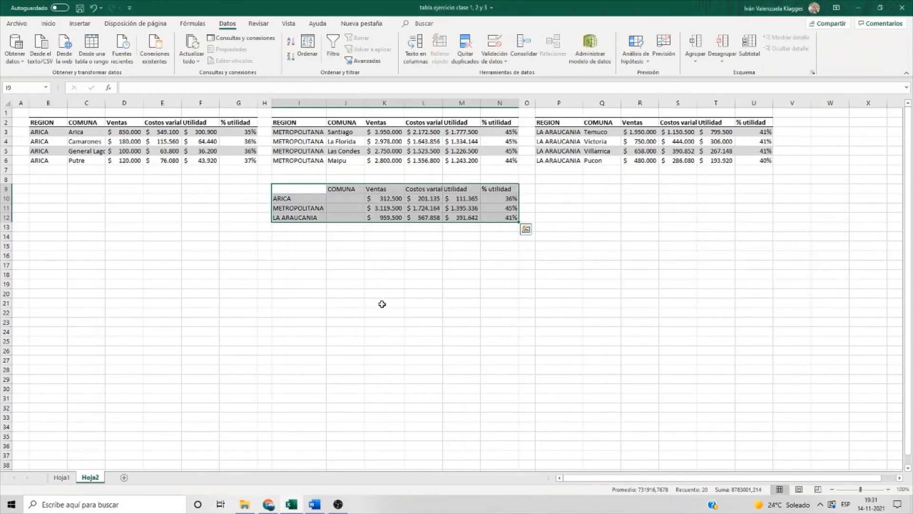
Check the averaged Ventas of ARICA and METROPOLITANA against their source ranges, and review the consolidated % utilidad column
left_click(379, 285)
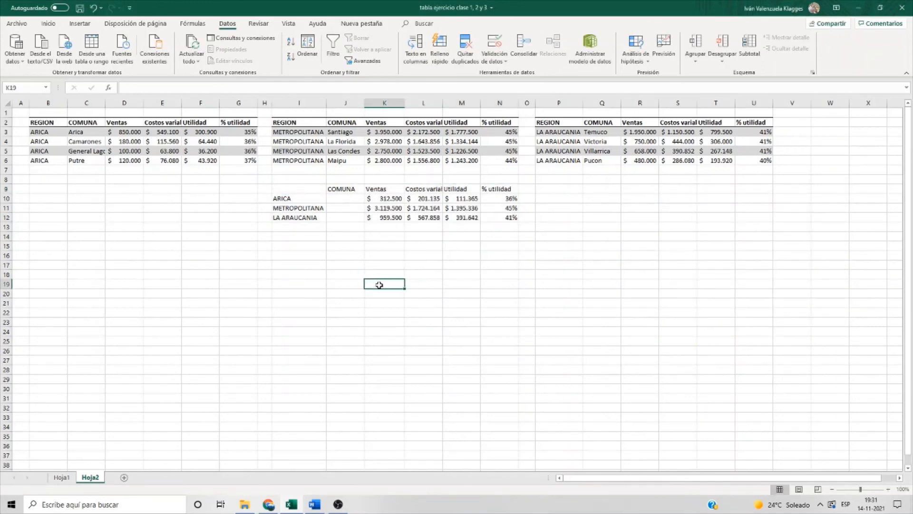
left_click(381, 203)
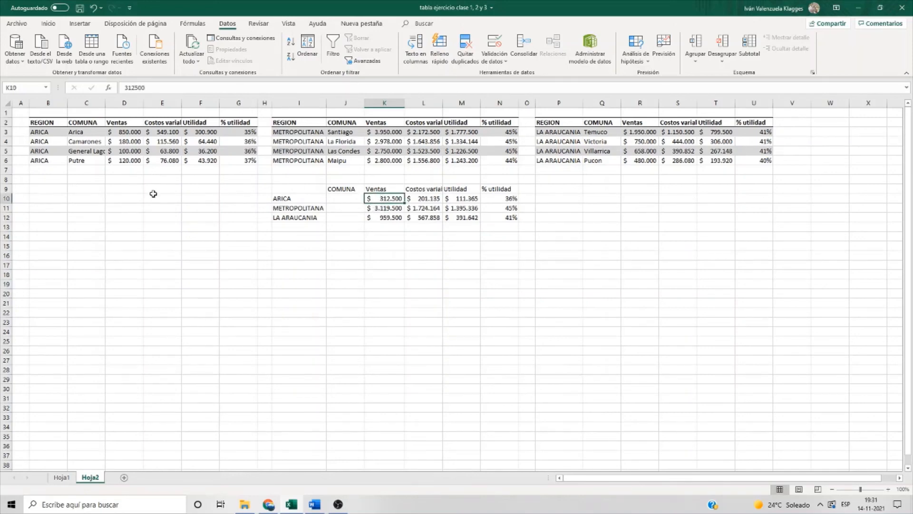
left_click_drag(116, 132, 125, 161)
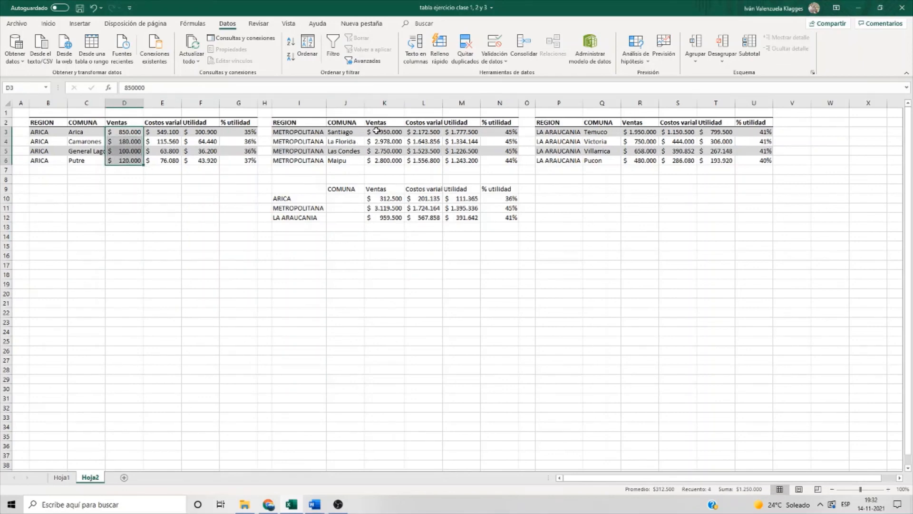
left_click_drag(377, 129, 386, 162)
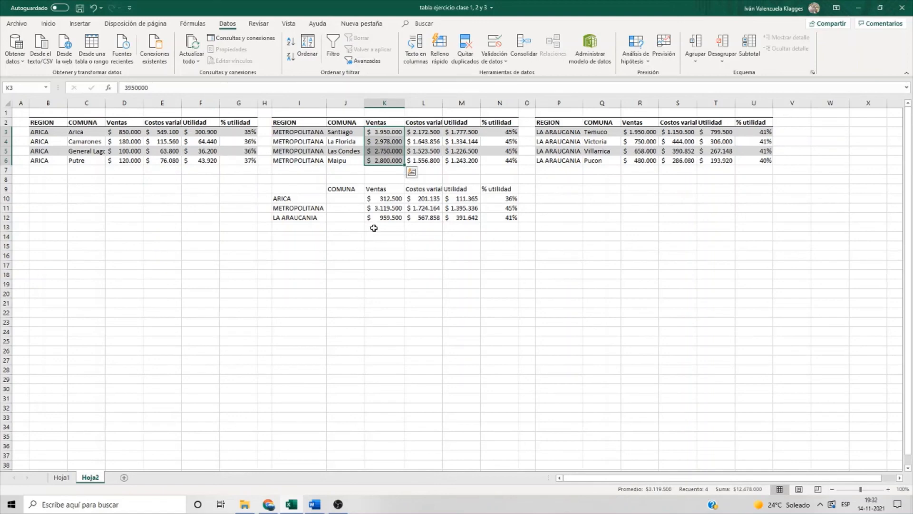
left_click(445, 179)
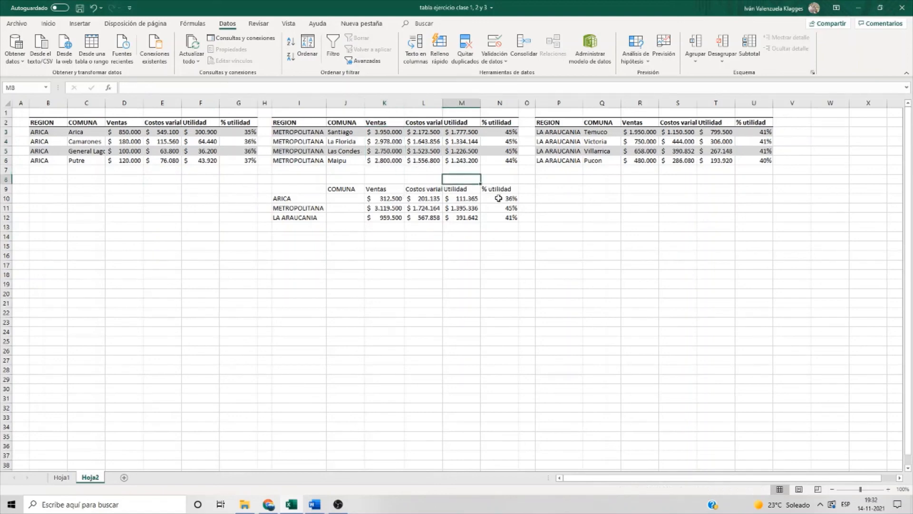
left_click_drag(498, 198, 500, 217)
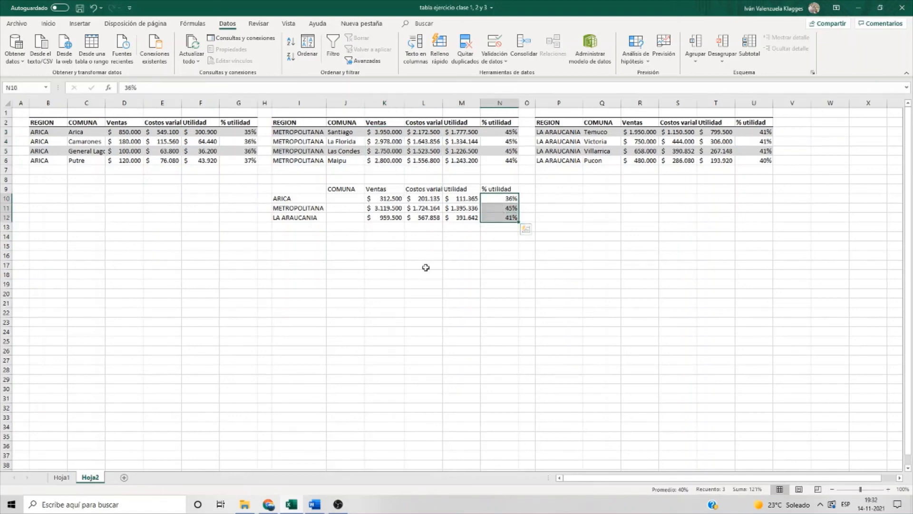
left_click_drag(421, 271, 421, 269)
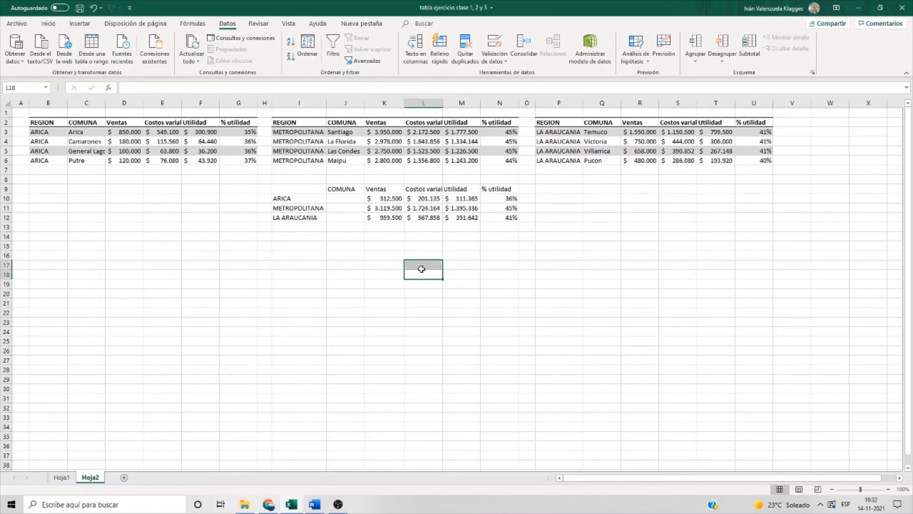
left_click(335, 267)
left_click(337, 234)
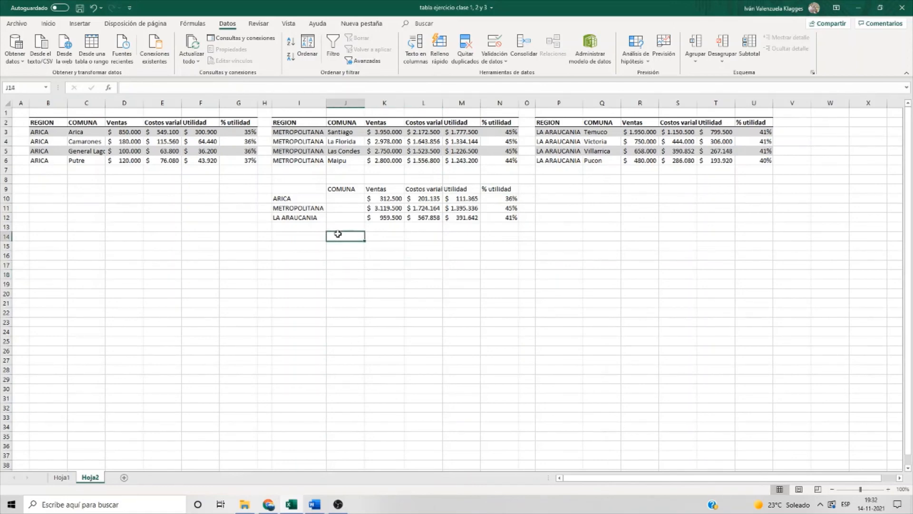
left_click(301, 187)
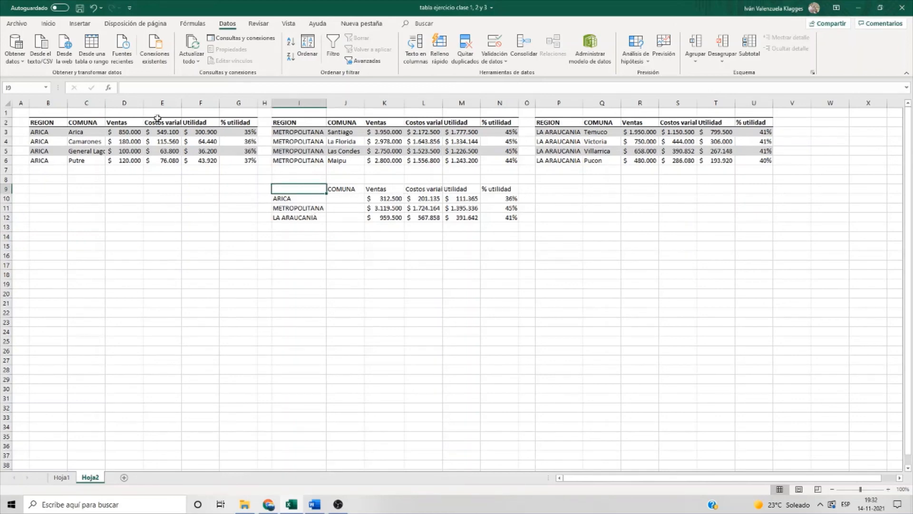
left_click_drag(158, 117, 751, 165)
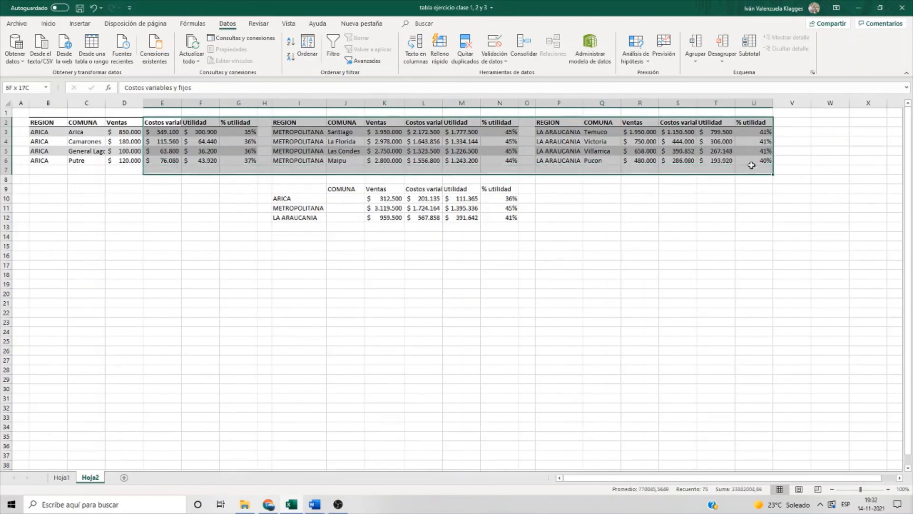
left_click(677, 237)
left_click(333, 271)
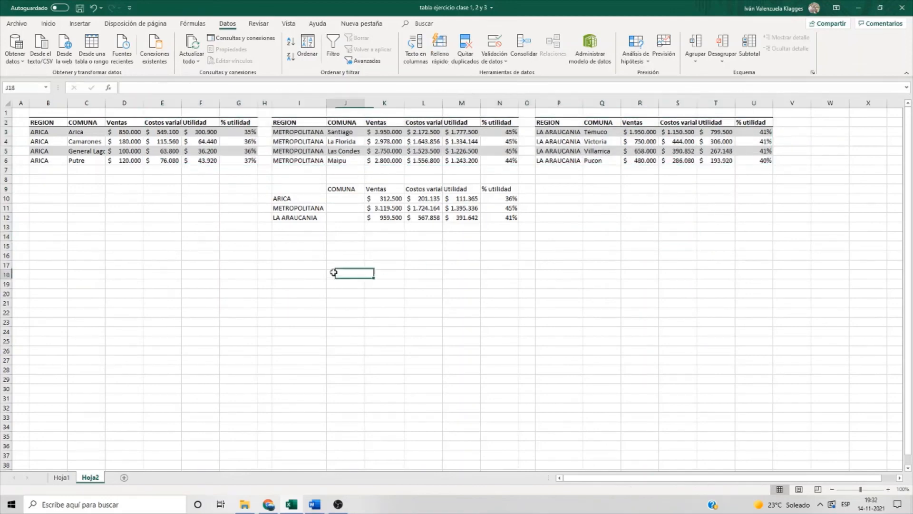